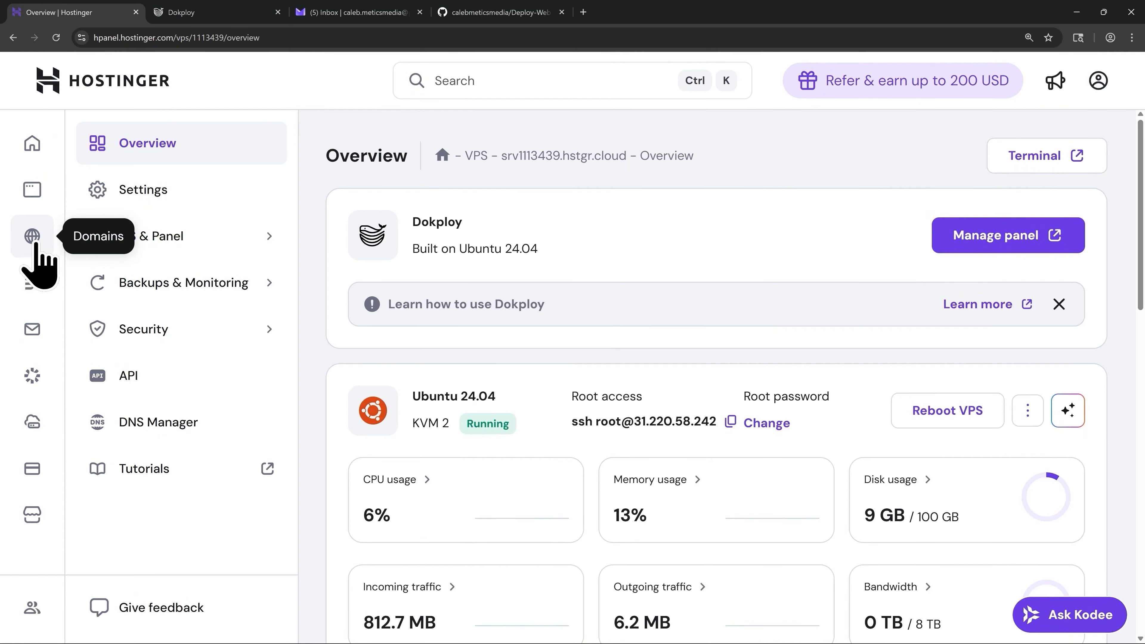
# - Claim the free myvpsdemo.cloud domain for one year at US$ 0.00 from Domain portfolio
pyautogui.click(33, 244)
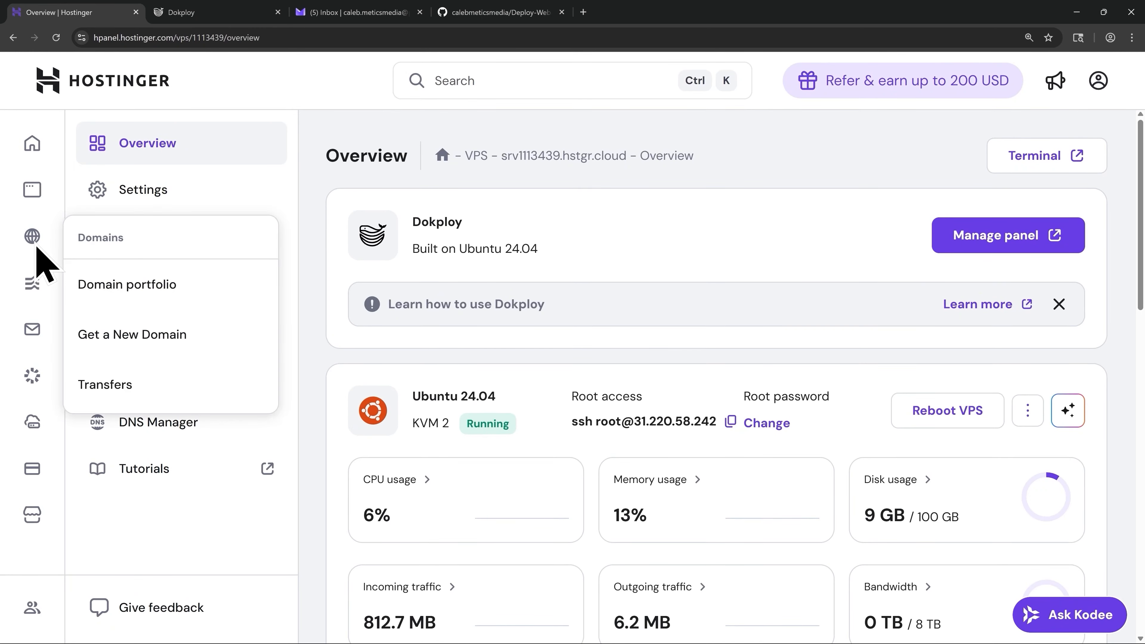
pyautogui.click(130, 289)
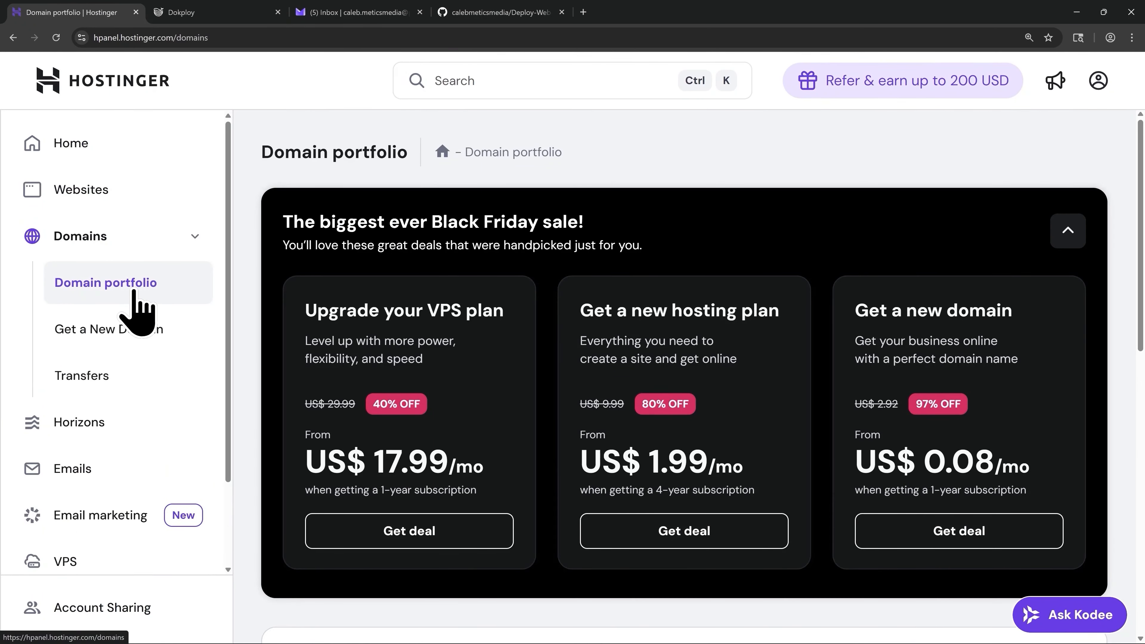
pyautogui.scroll(-4, 582, 417)
pyautogui.scroll(-2, 586, 424)
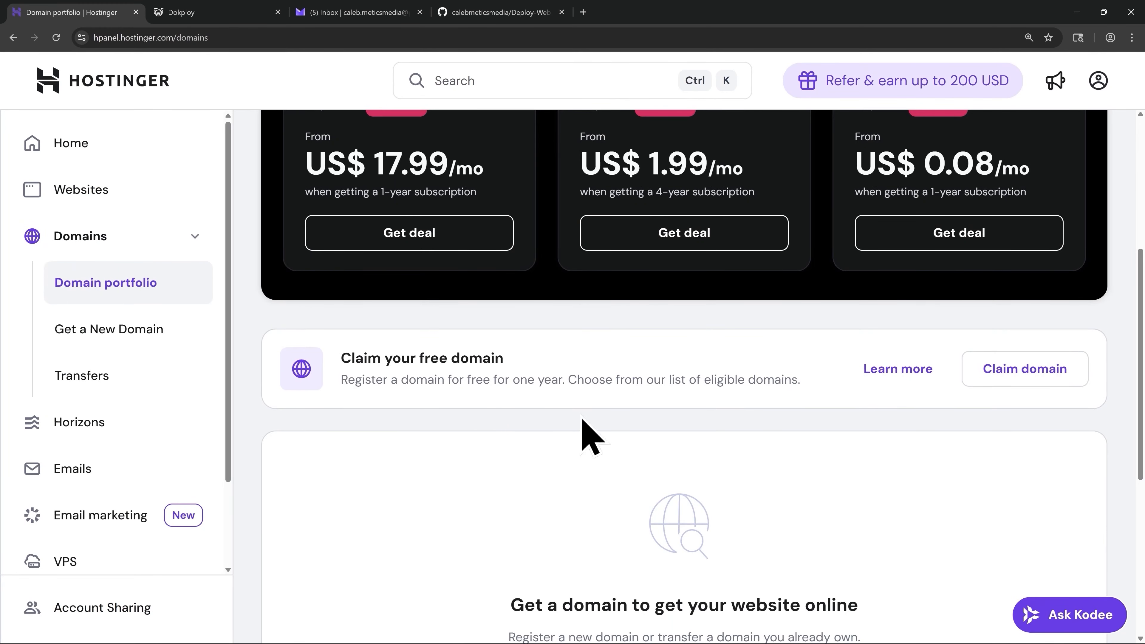
pyautogui.click(1027, 382)
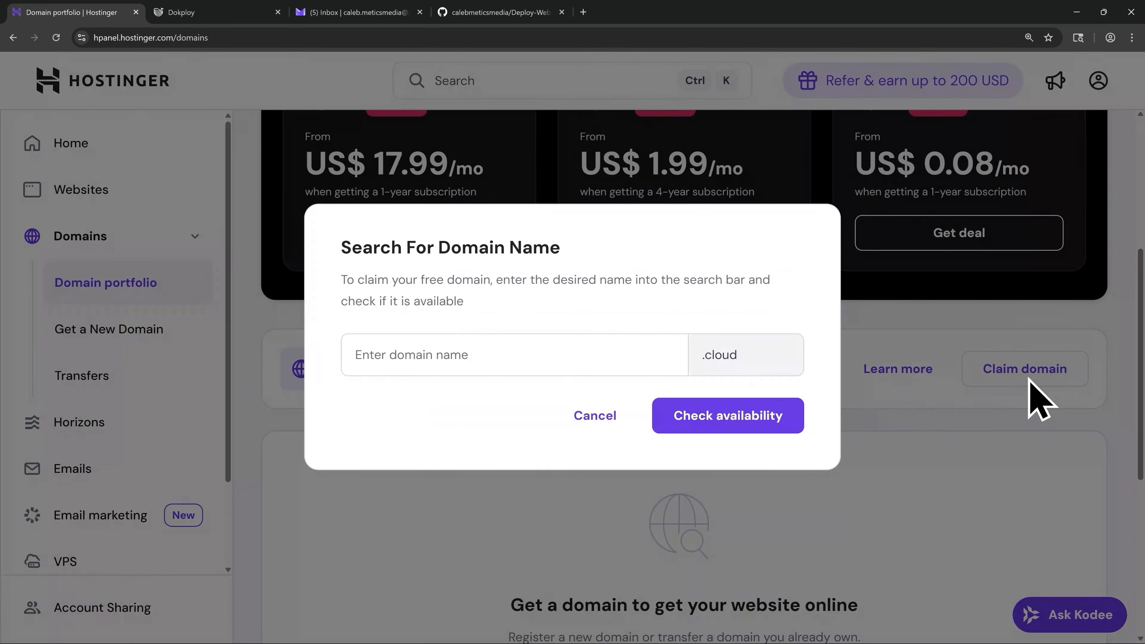
pyautogui.click(491, 347)
pyautogui.write('myv')
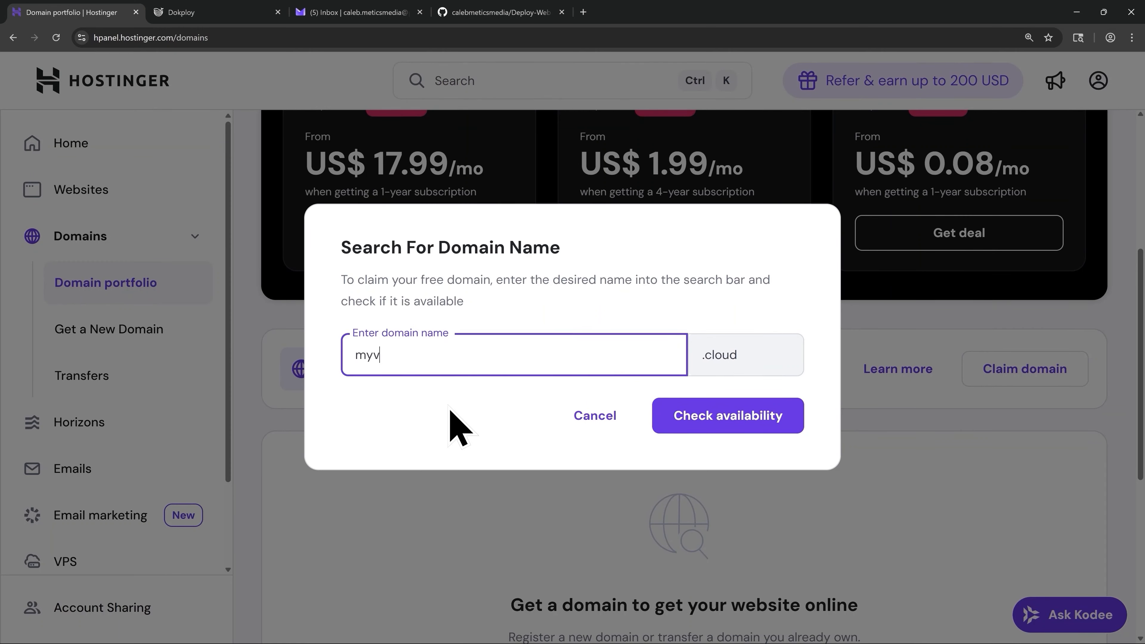
pyautogui.write('psdemo')
pyautogui.click(736, 428)
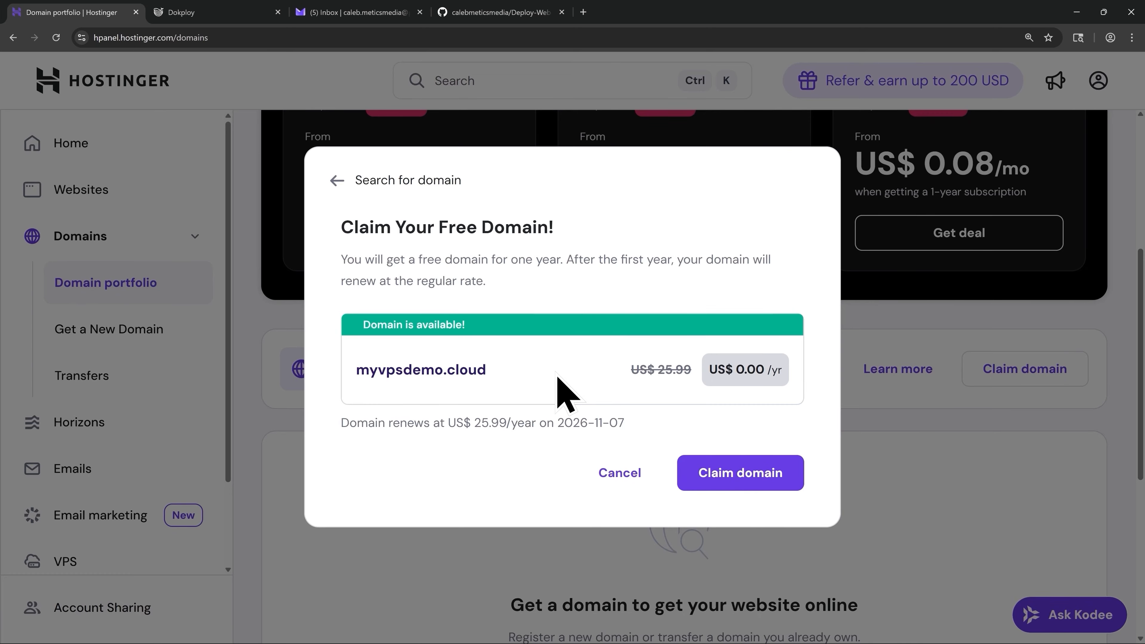
pyautogui.click(735, 478)
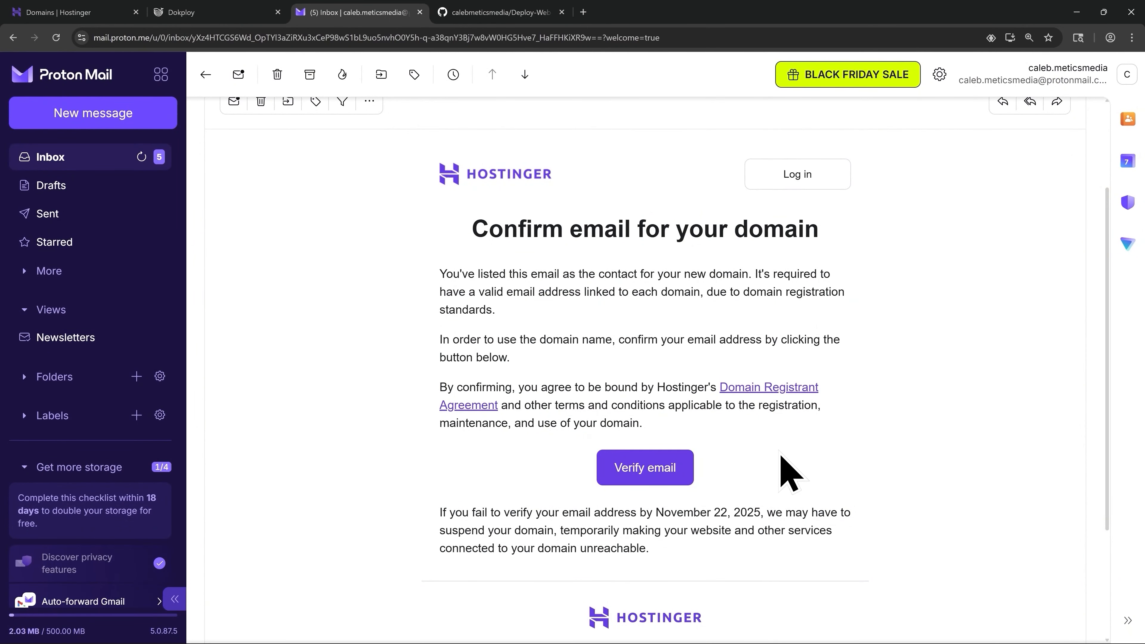
# - Confirm the domain contact email through the Hostinger Verify email link in Proton Mail
pyautogui.click(645, 478)
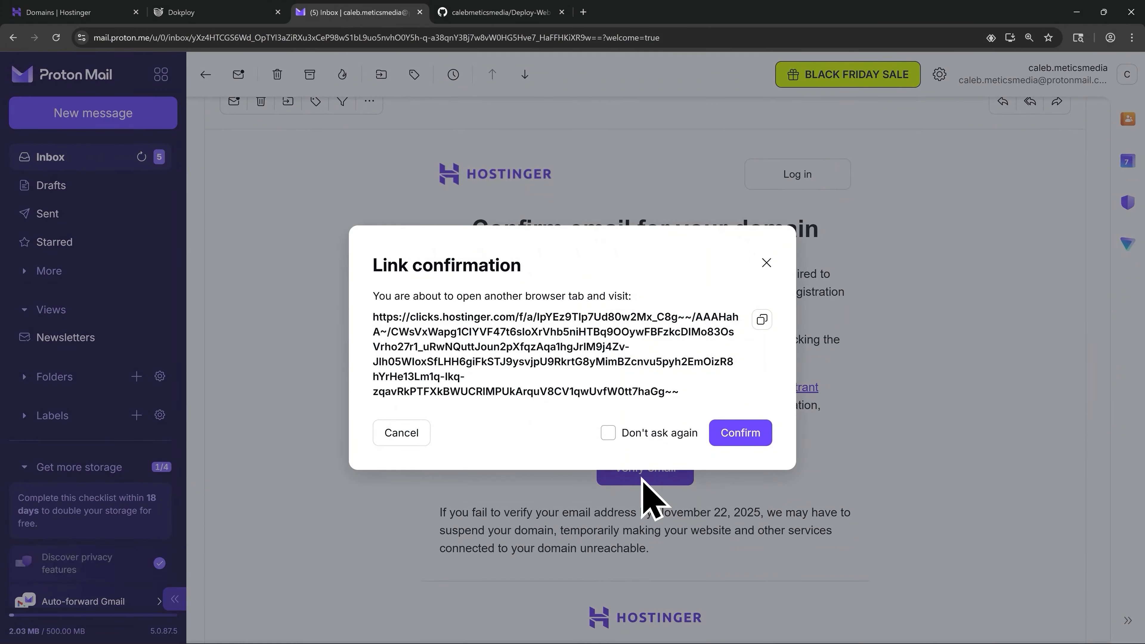
pyautogui.click(745, 440)
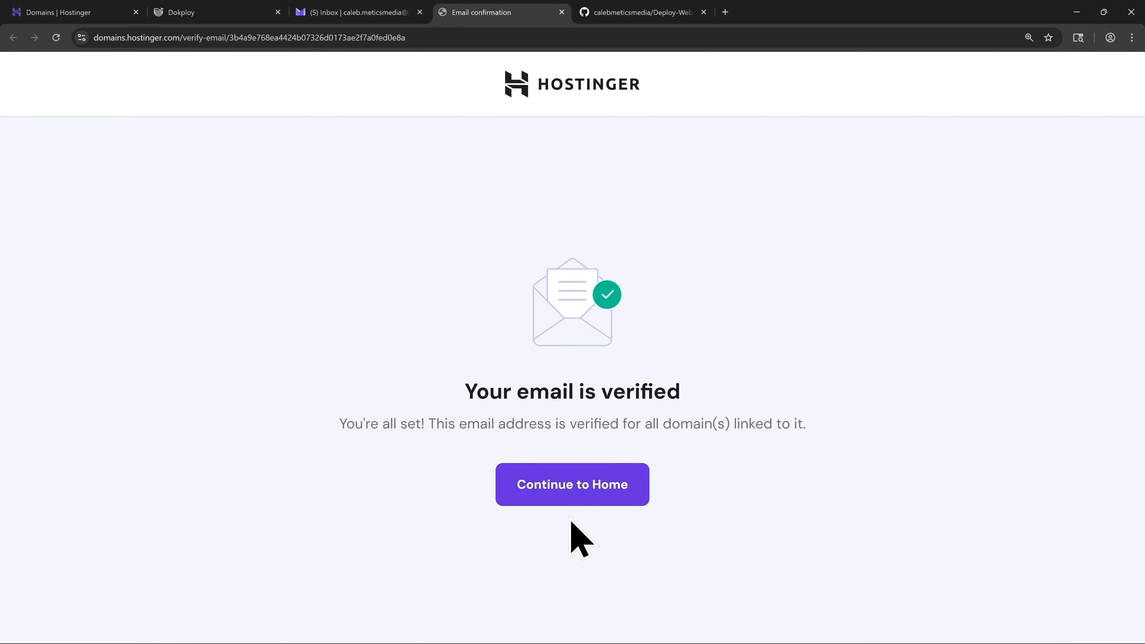
# - Return to hPanel home and open the myvpsdemo.cloud Domain Overview from the domain portfolio
pyautogui.click(564, 495)
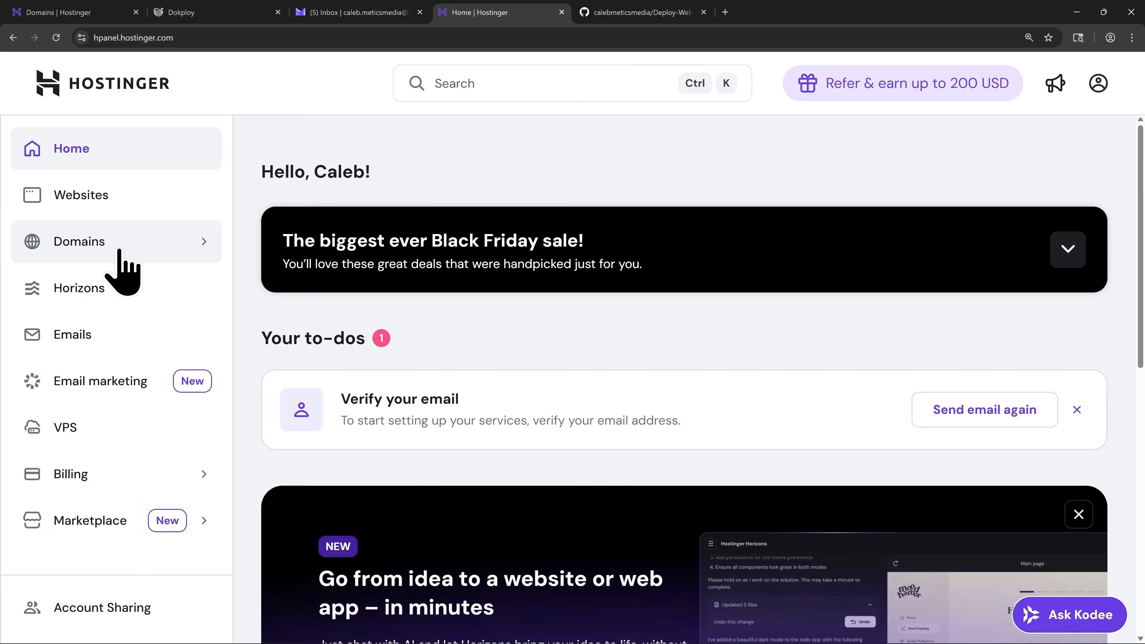
pyautogui.click(120, 270)
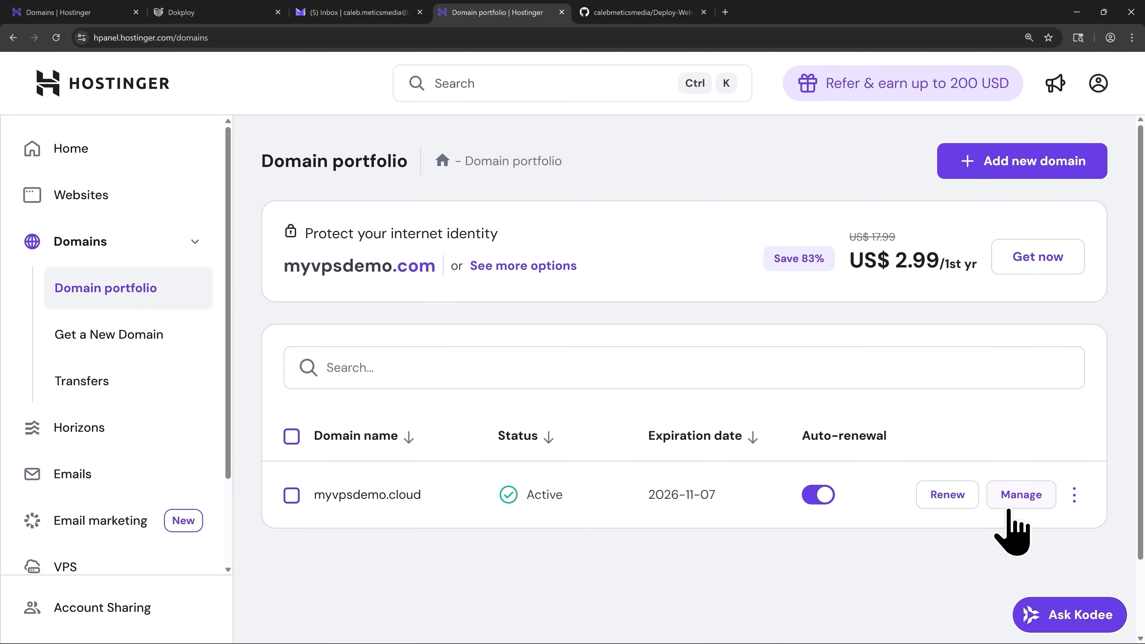
pyautogui.click(1010, 495)
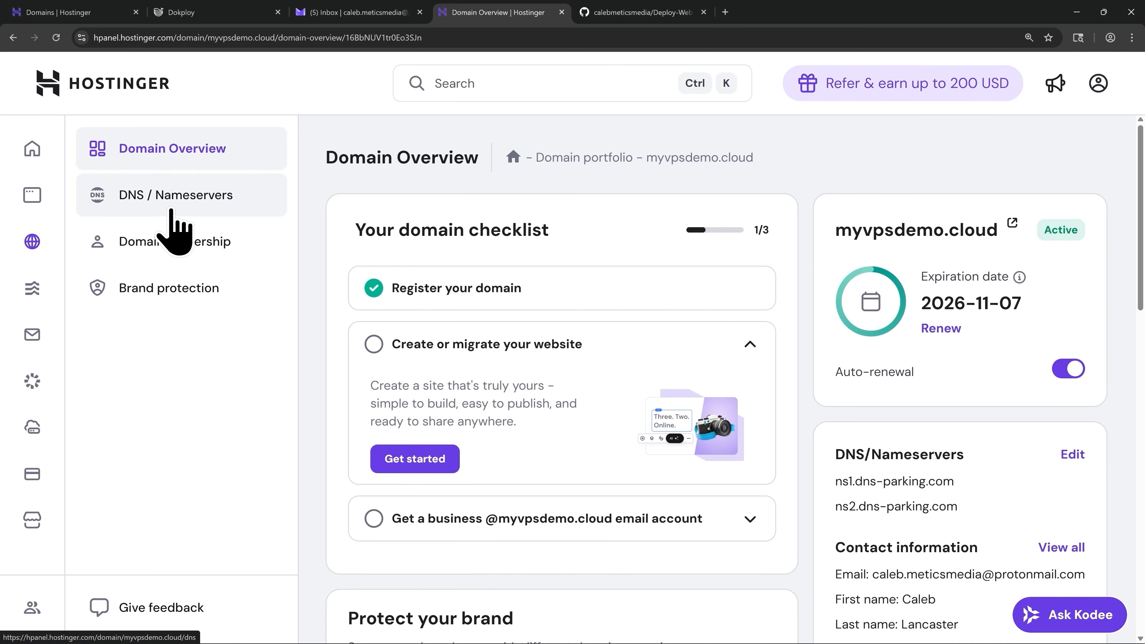
# - On the DNS / Nameservers page, delete the www CNAME record and the default A @ record to 84.32.84.32
pyautogui.click(174, 225)
pyautogui.scroll(-6, 586, 361)
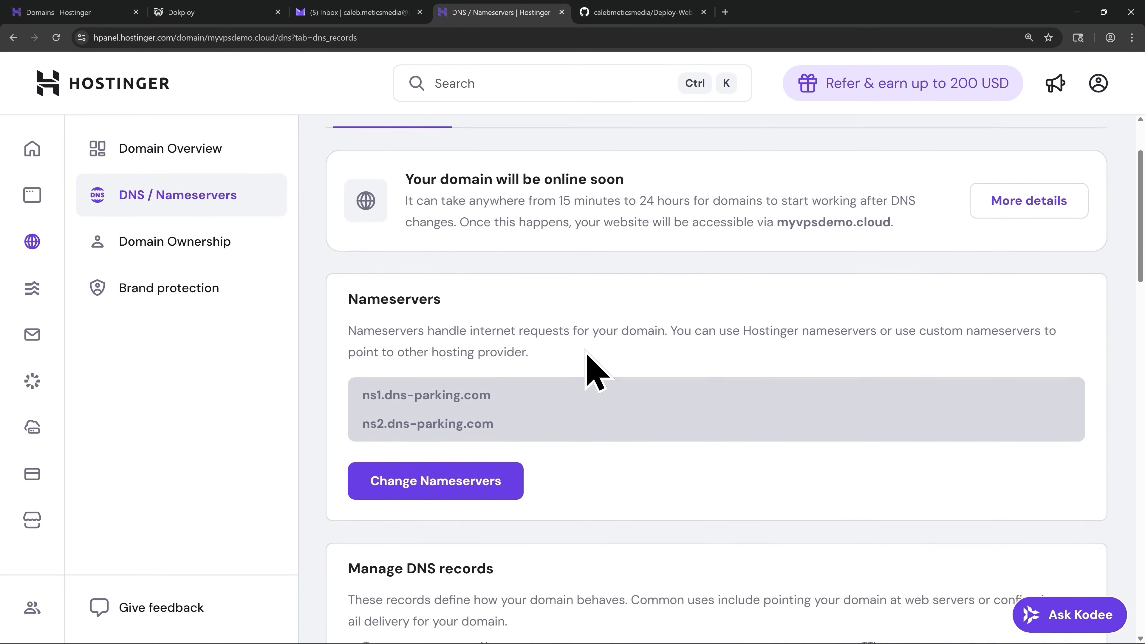
pyautogui.scroll(-3, 588, 347)
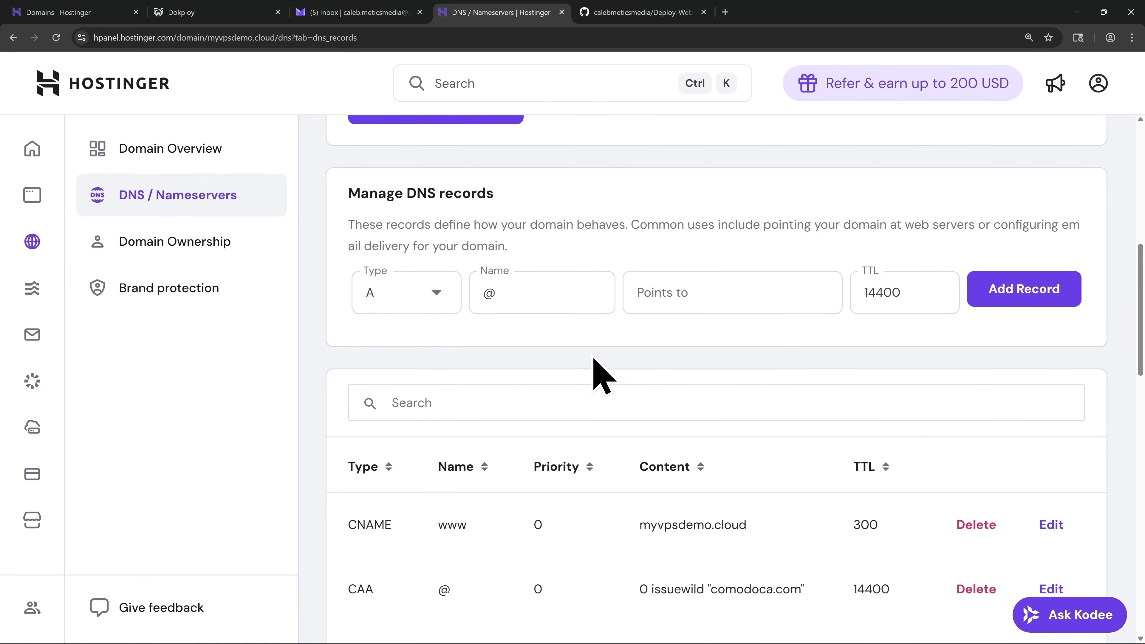
pyautogui.scroll(-2, 601, 374)
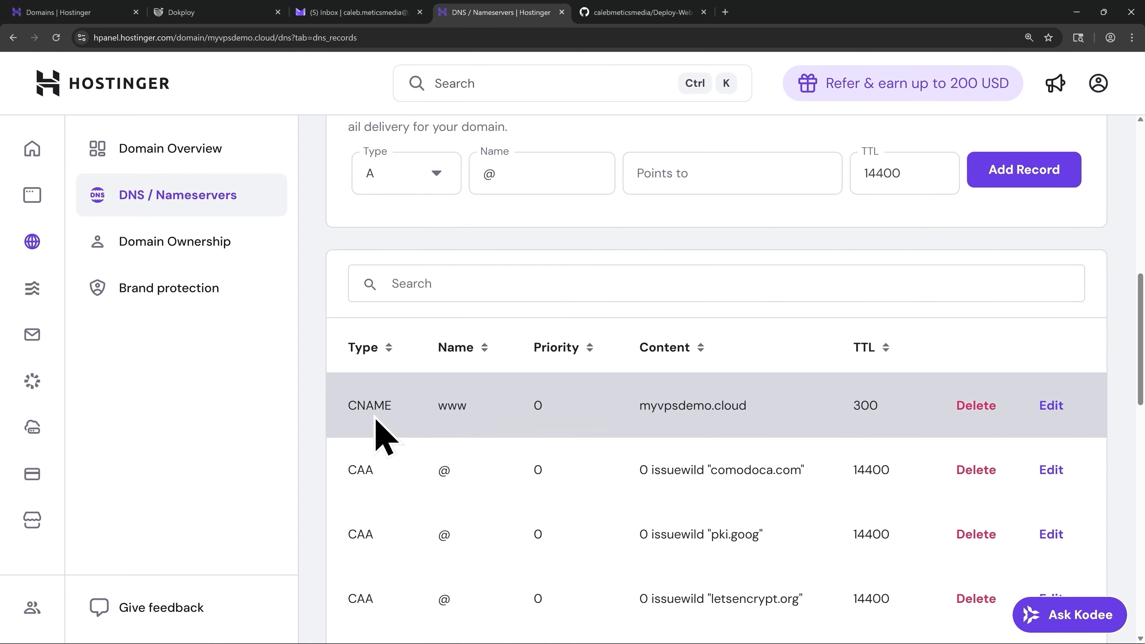
pyautogui.click(974, 408)
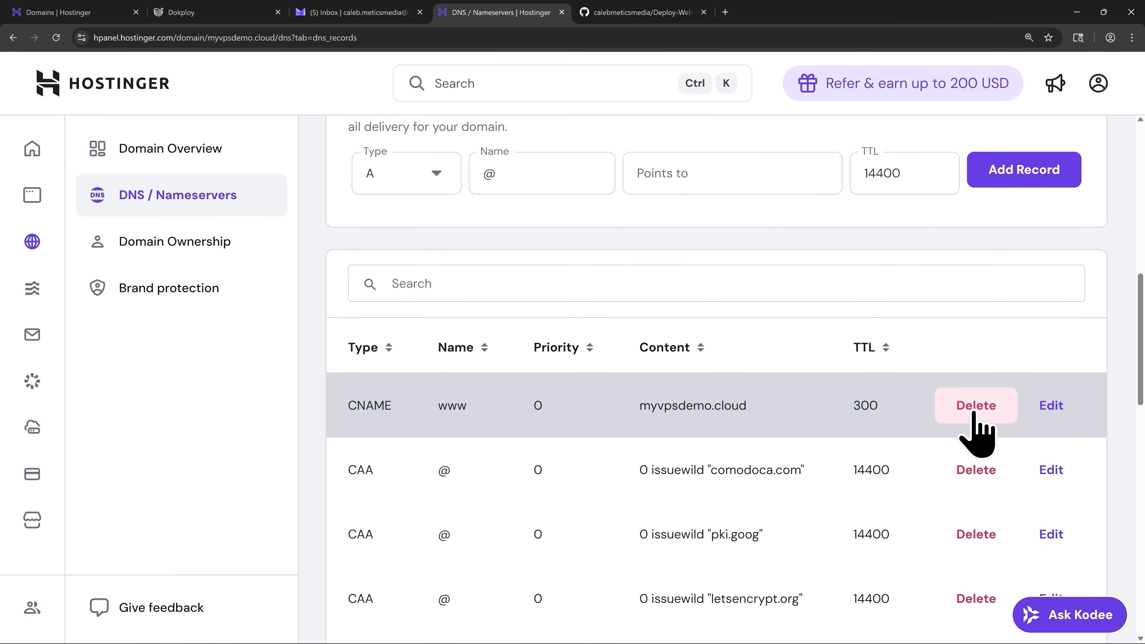
pyautogui.scroll(-15, 631, 397)
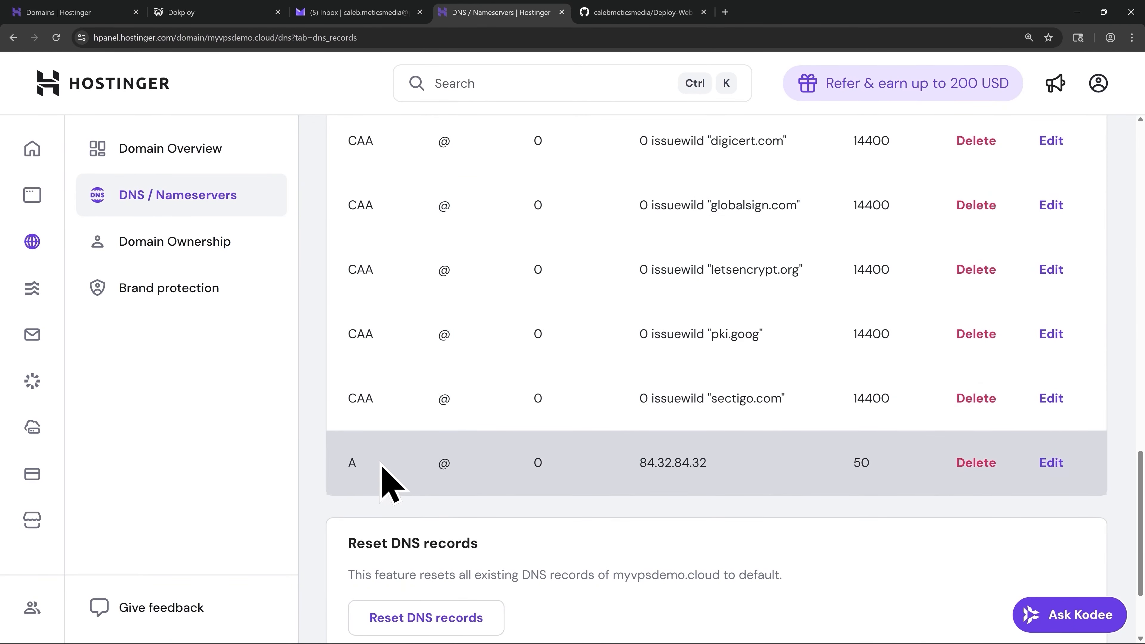
pyautogui.click(965, 465)
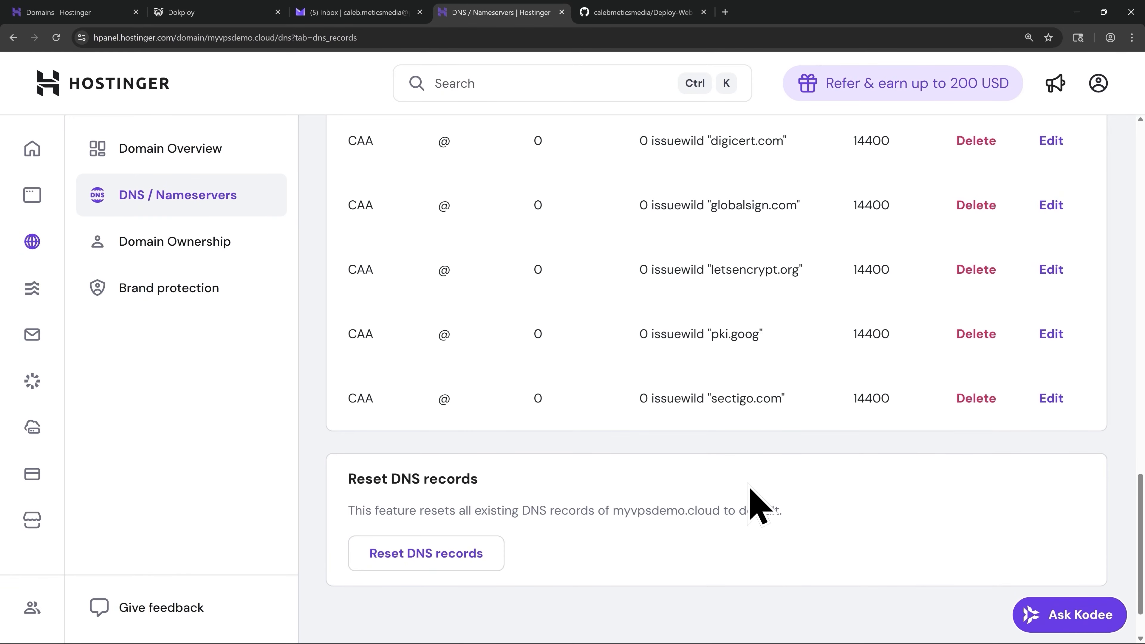
pyautogui.scroll(15, 760, 505)
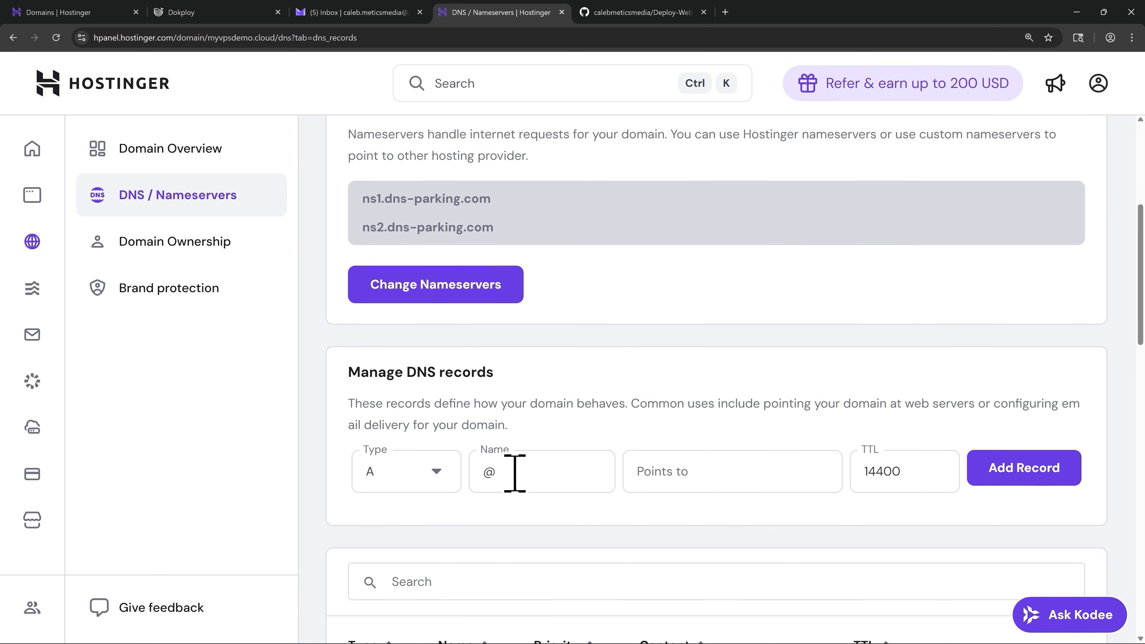
# - Add an A record @ pointing to 31.220.58.242 with TTL 300
pyautogui.click(489, 472)
pyautogui.doubleClick(489, 473)
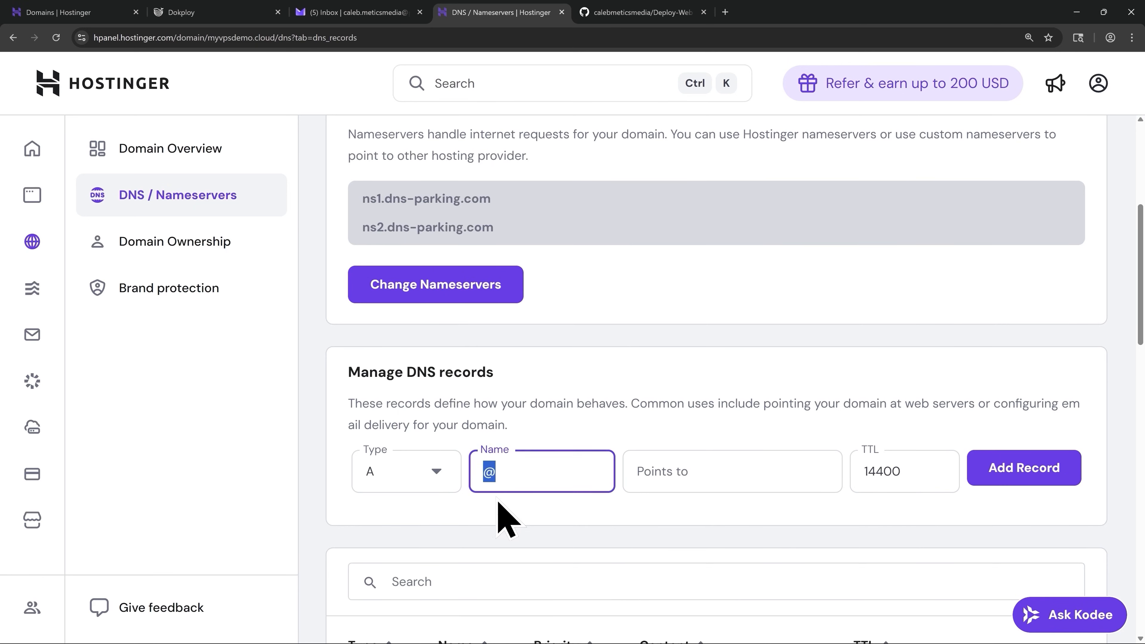
pyautogui.click(499, 508)
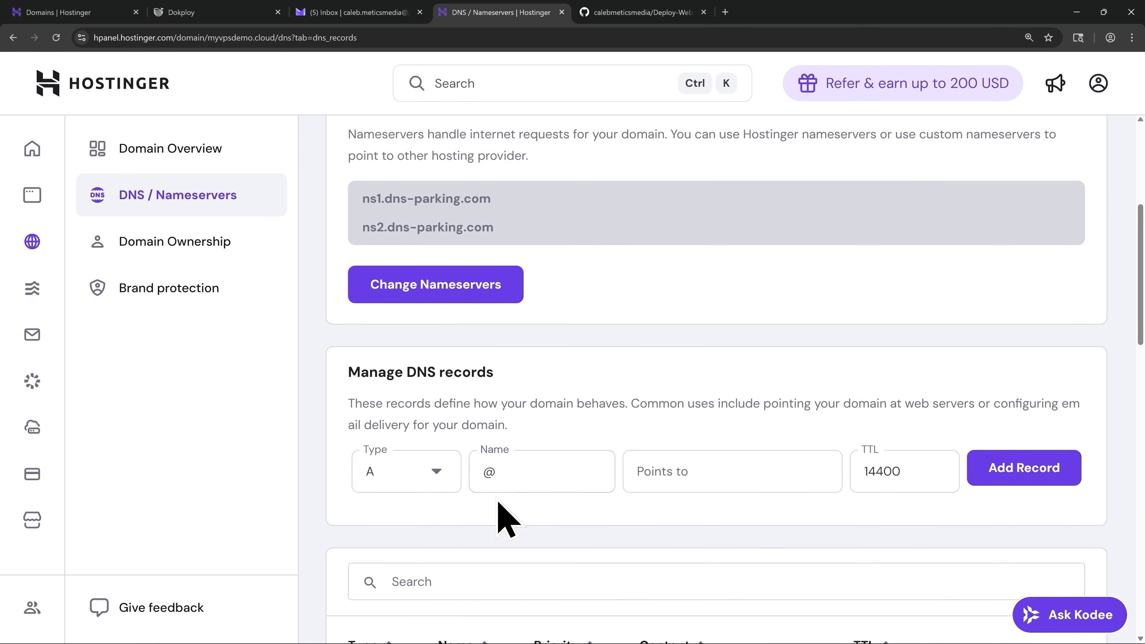
pyautogui.click(698, 473)
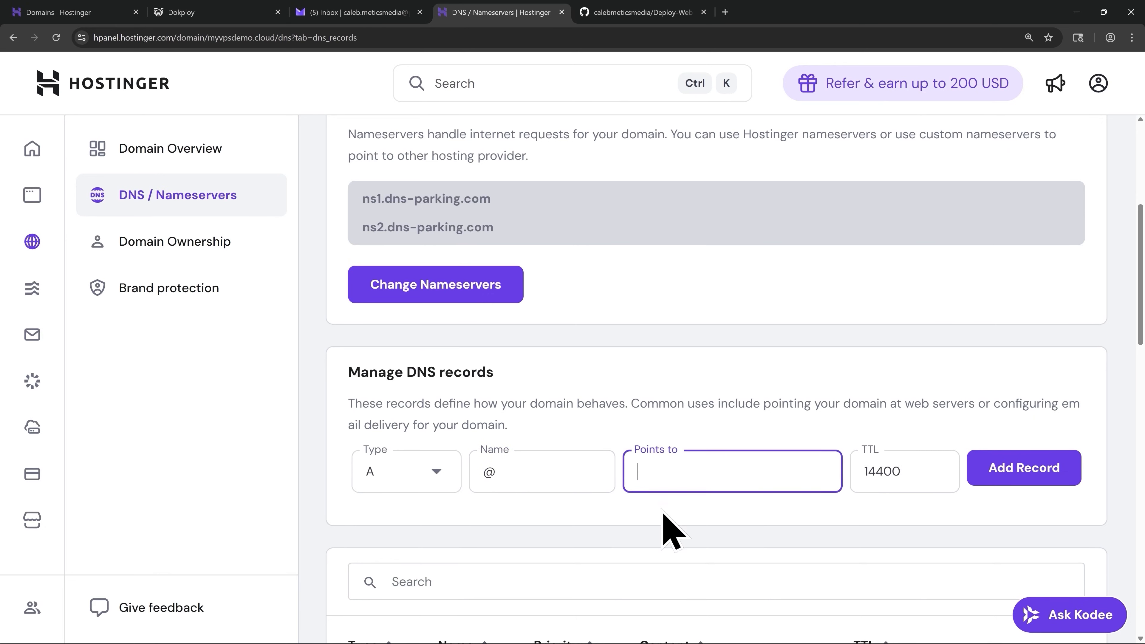
pyautogui.write('31.220.58.242')
pyautogui.doubleClick(883, 473)
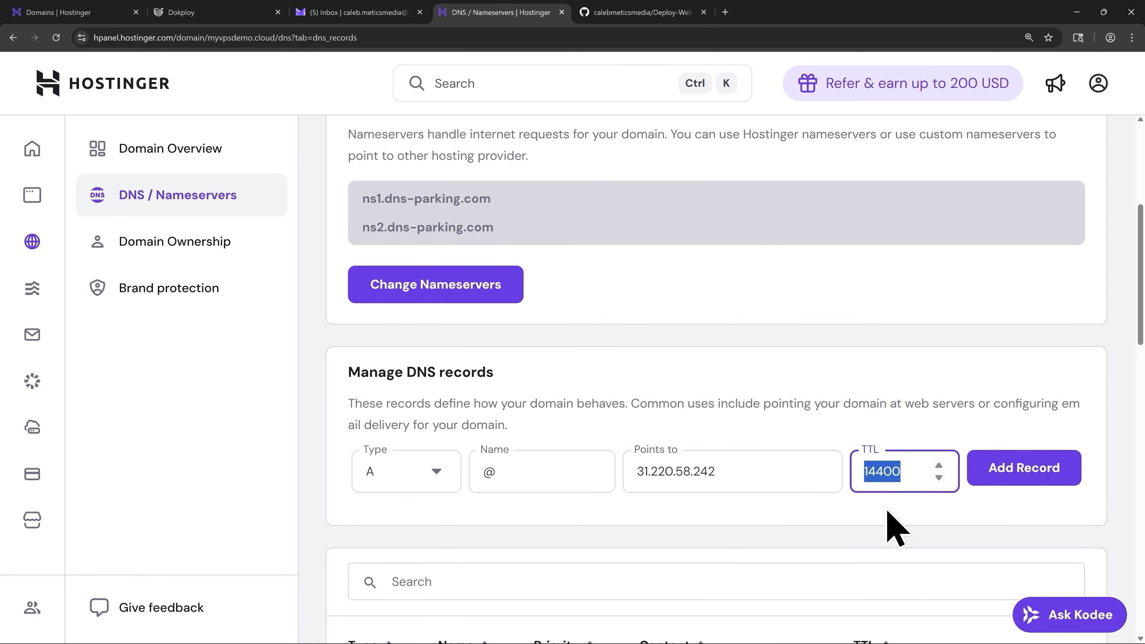
pyautogui.write('300')
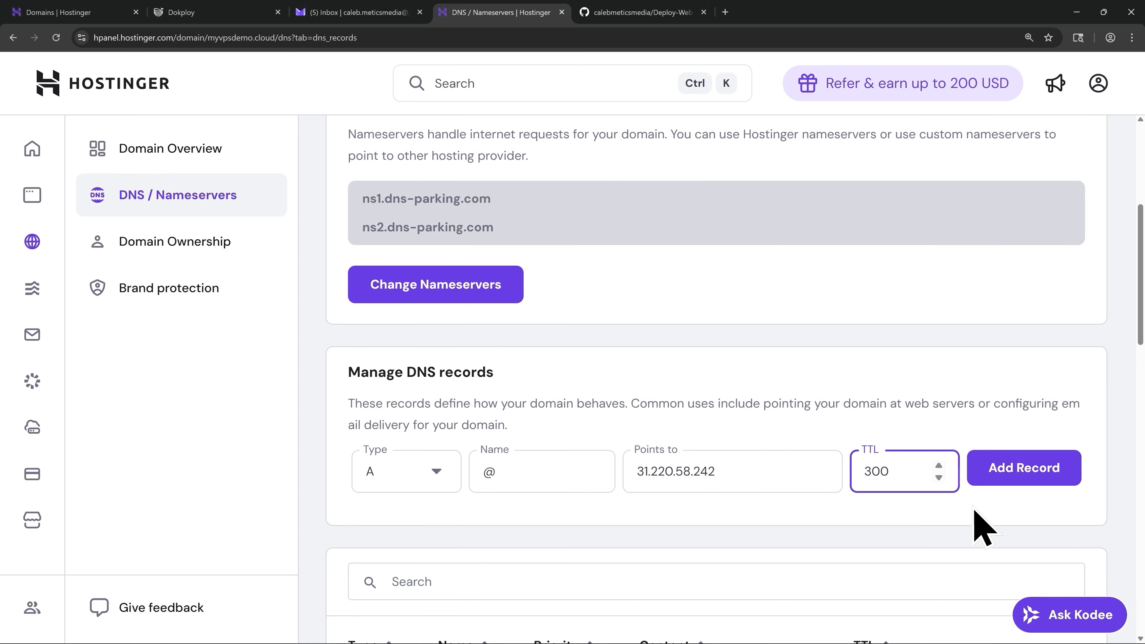
pyautogui.click(1012, 485)
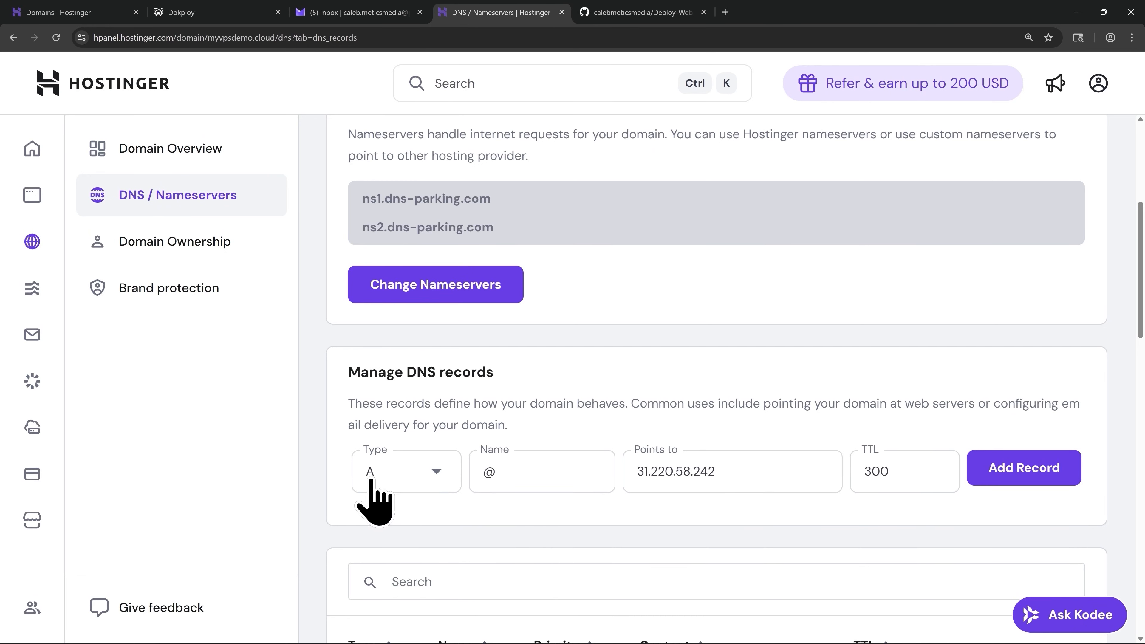
# - Add a www A record pointing to the same VPS IP and confirm it
pyautogui.click(497, 475)
pyautogui.doubleClick(498, 475)
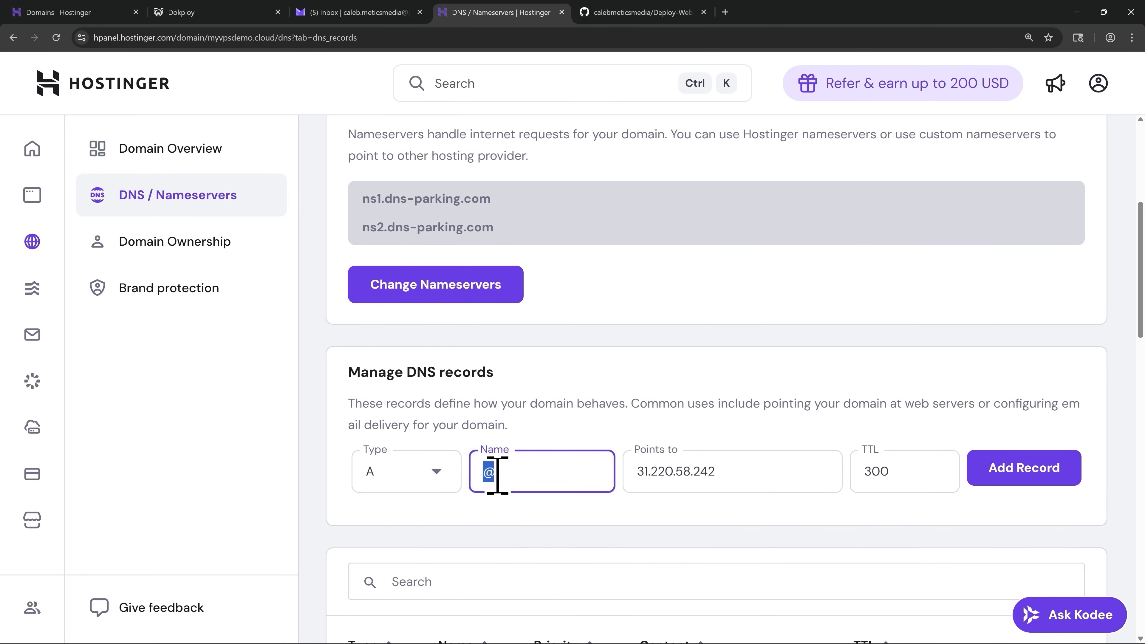
pyautogui.write('www')
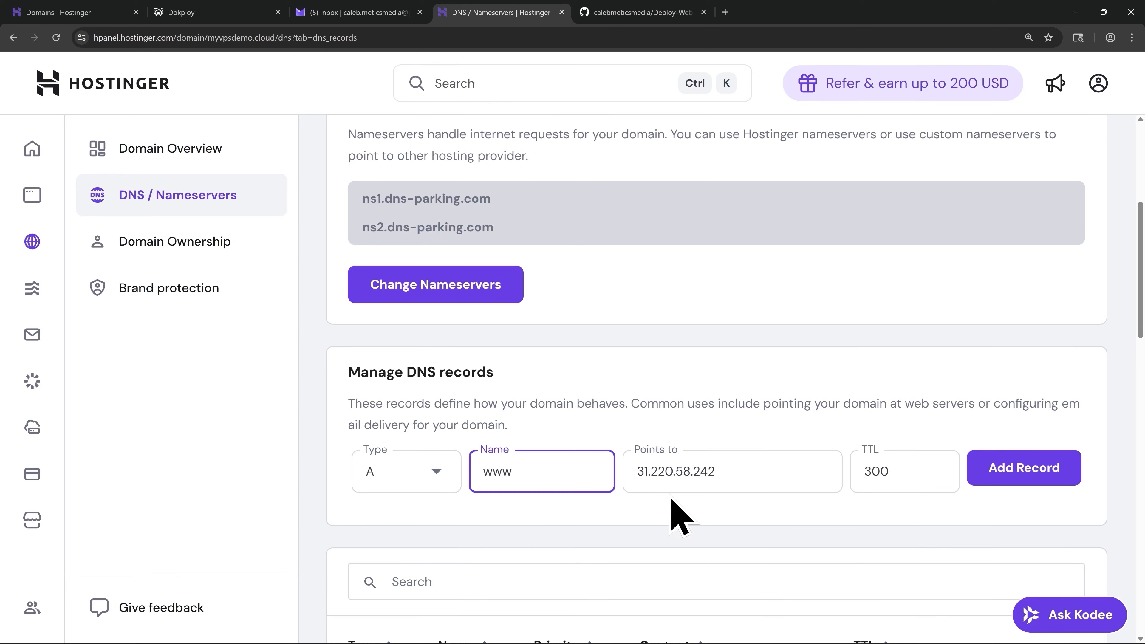
pyautogui.click(1018, 481)
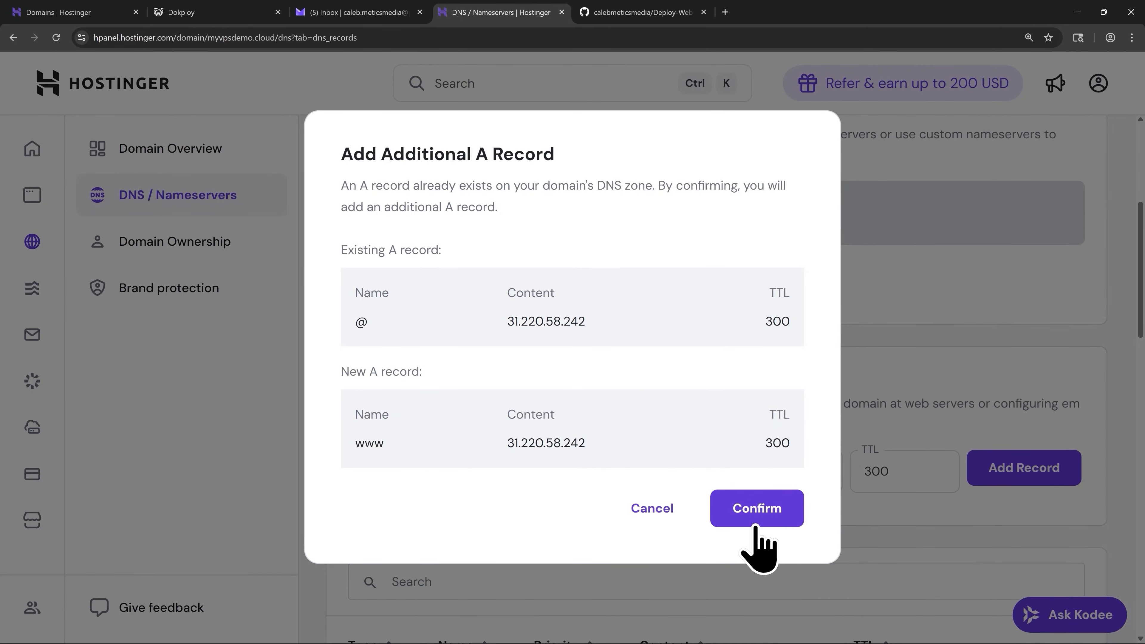
pyautogui.click(756, 526)
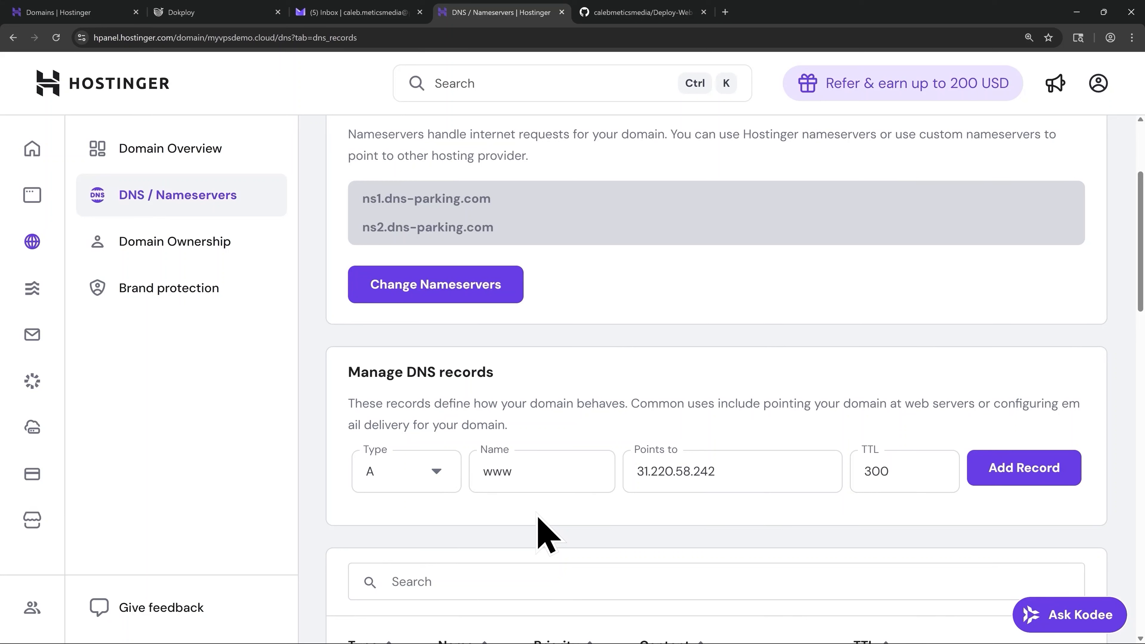
# - Add admin and analytics A records to 31.220.58.242, confirming each
pyautogui.doubleClick(523, 473)
pyautogui.write('admin')
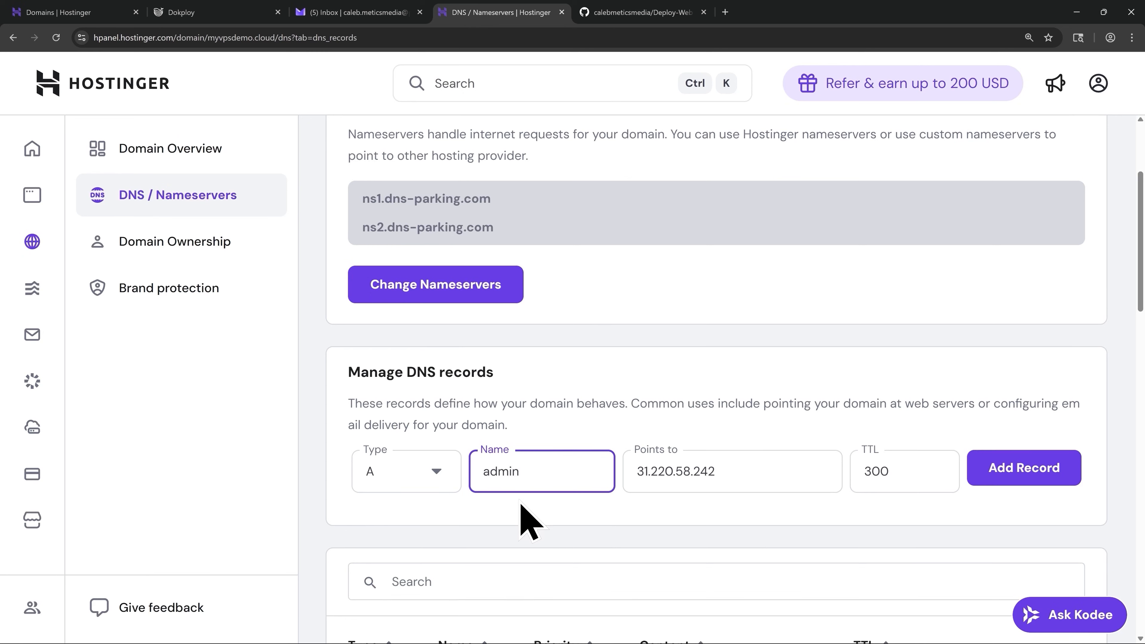
pyautogui.click(1015, 482)
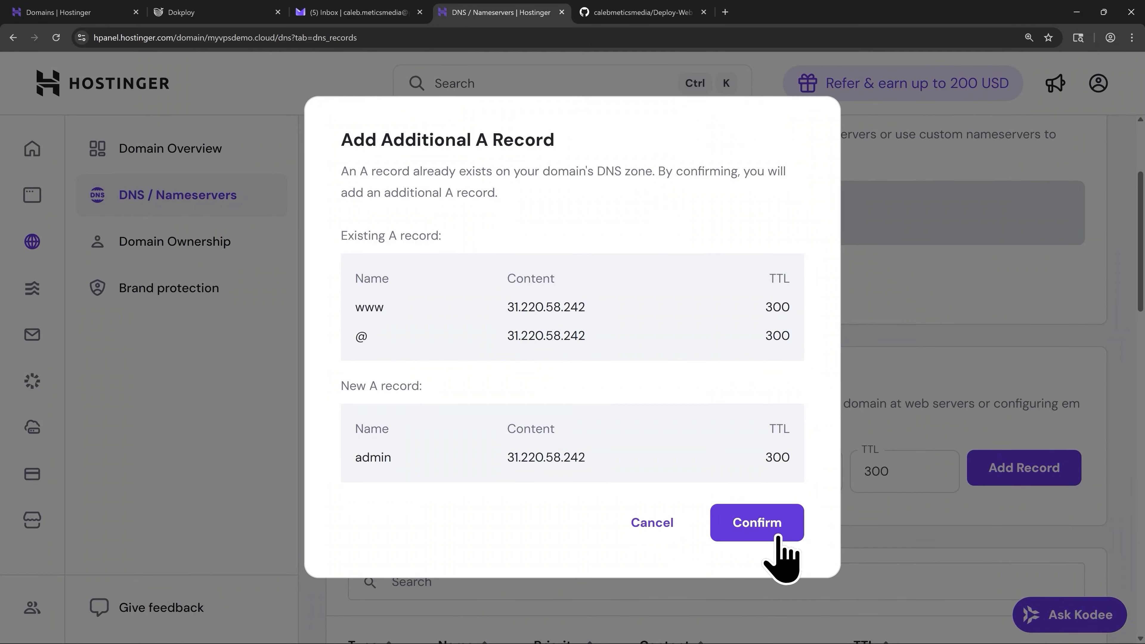
pyautogui.click(766, 528)
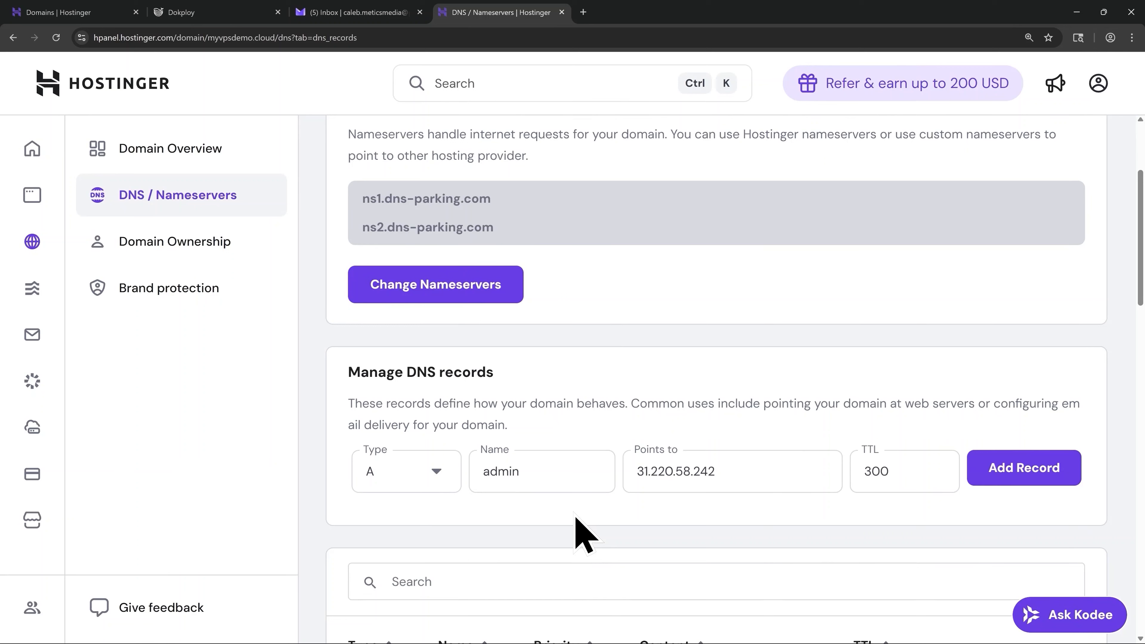
pyautogui.moveTo(534, 473); pyautogui.dragTo(477, 475)
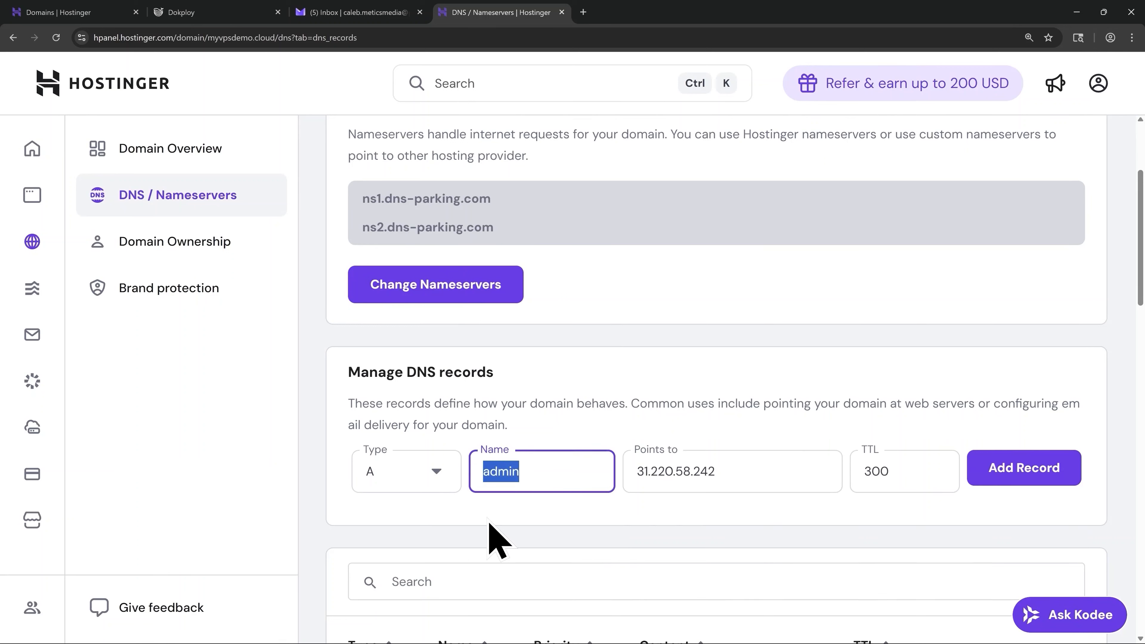
pyautogui.write('analytics')
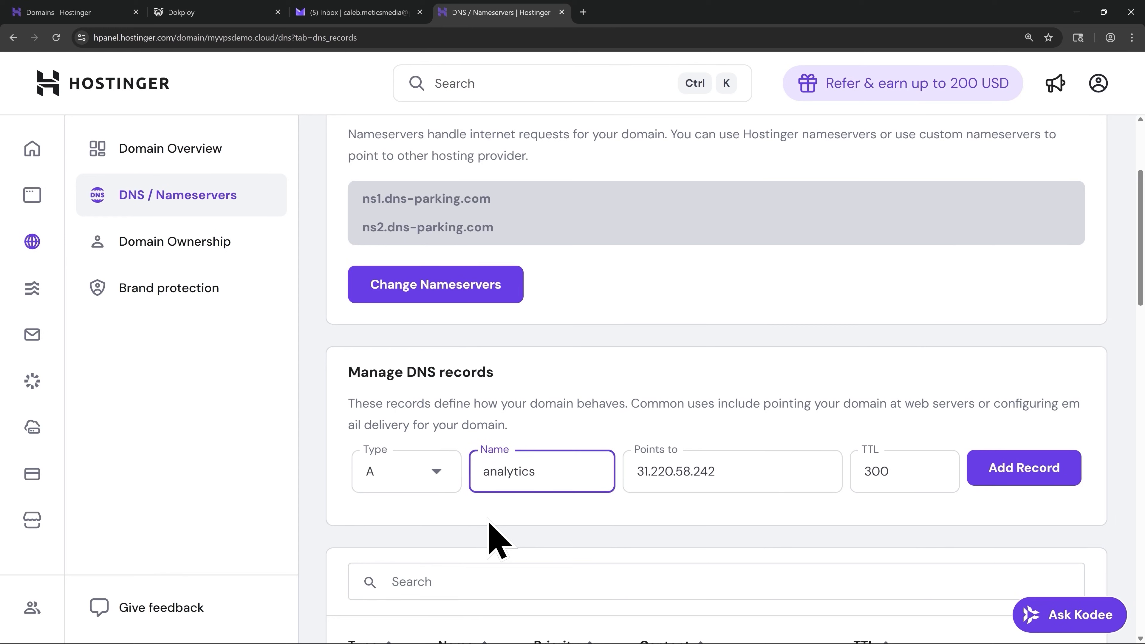
pyautogui.click(1021, 478)
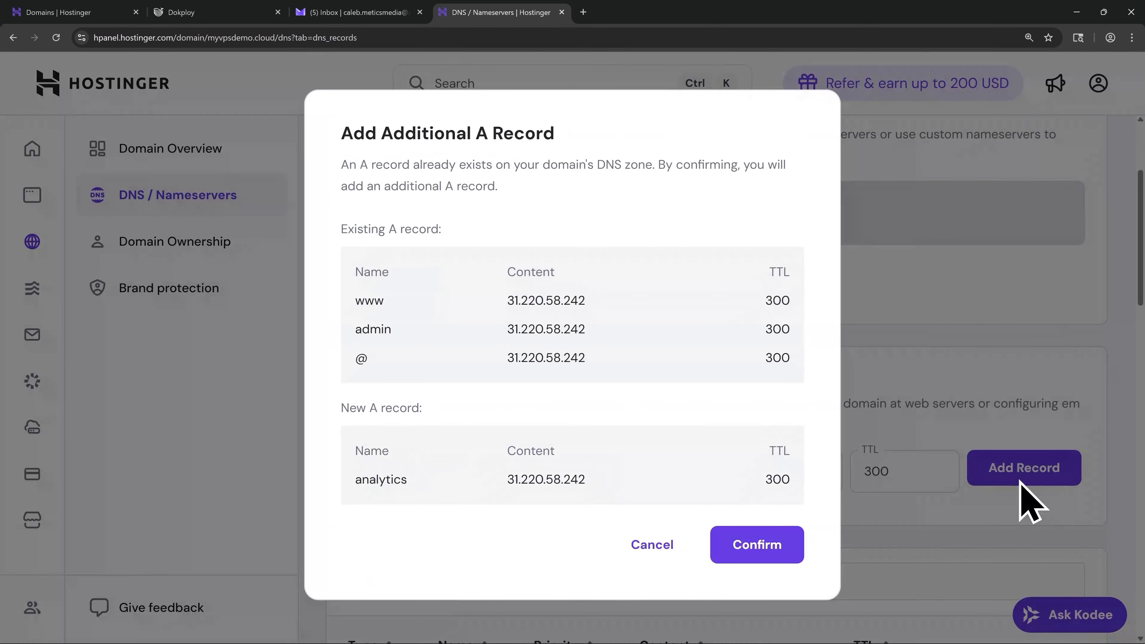
pyautogui.click(760, 550)
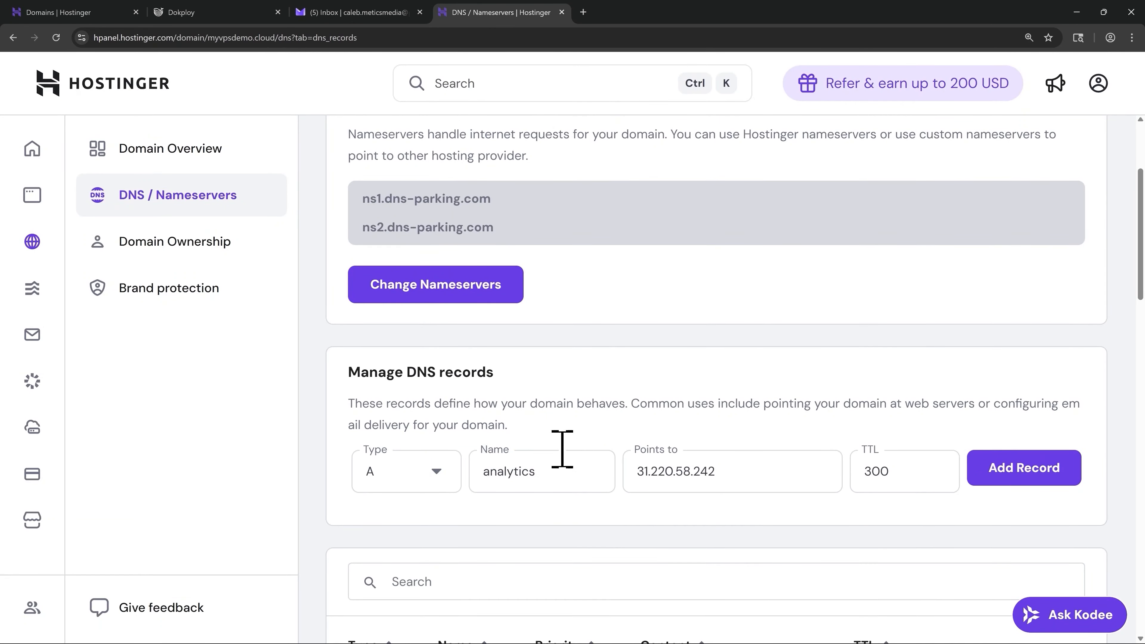
# - In Dokploy Web Server settings, save domain admin.myvpsdemo.cloud with HTTPS, Let's Encrypt and the certificate e-mail
pyautogui.click(207, 18)
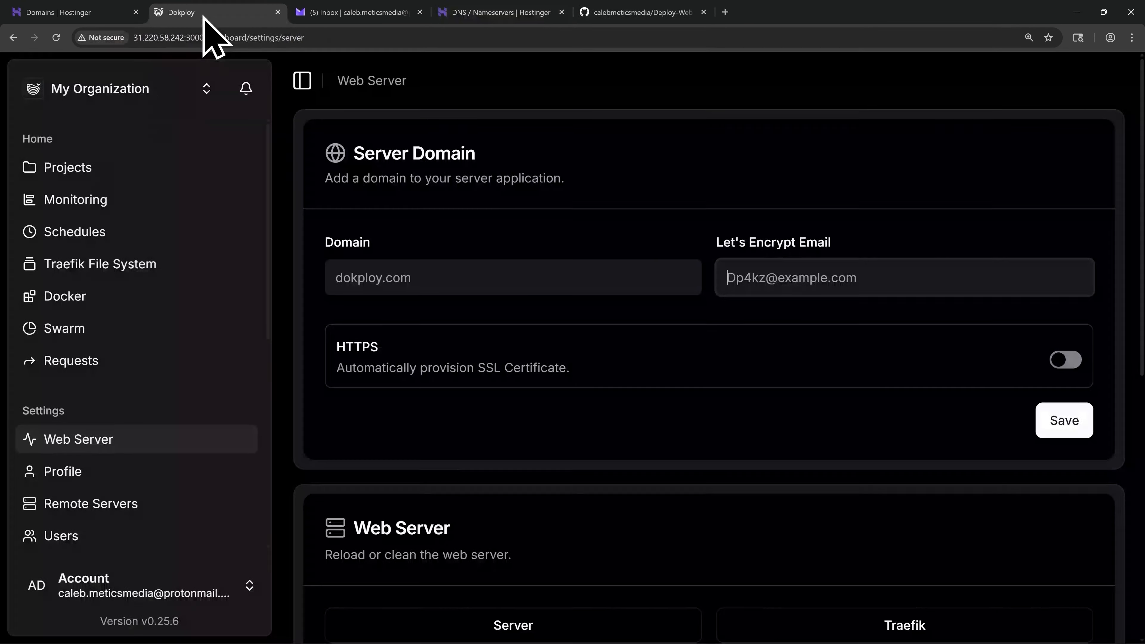
pyautogui.click(376, 268)
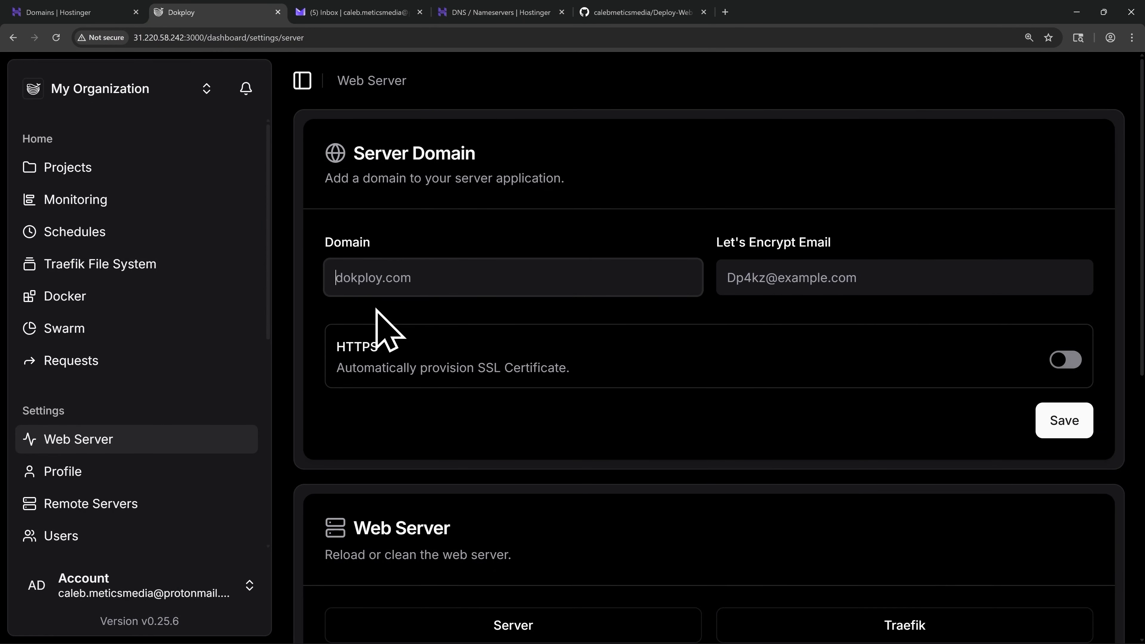
pyautogui.write('admin.')
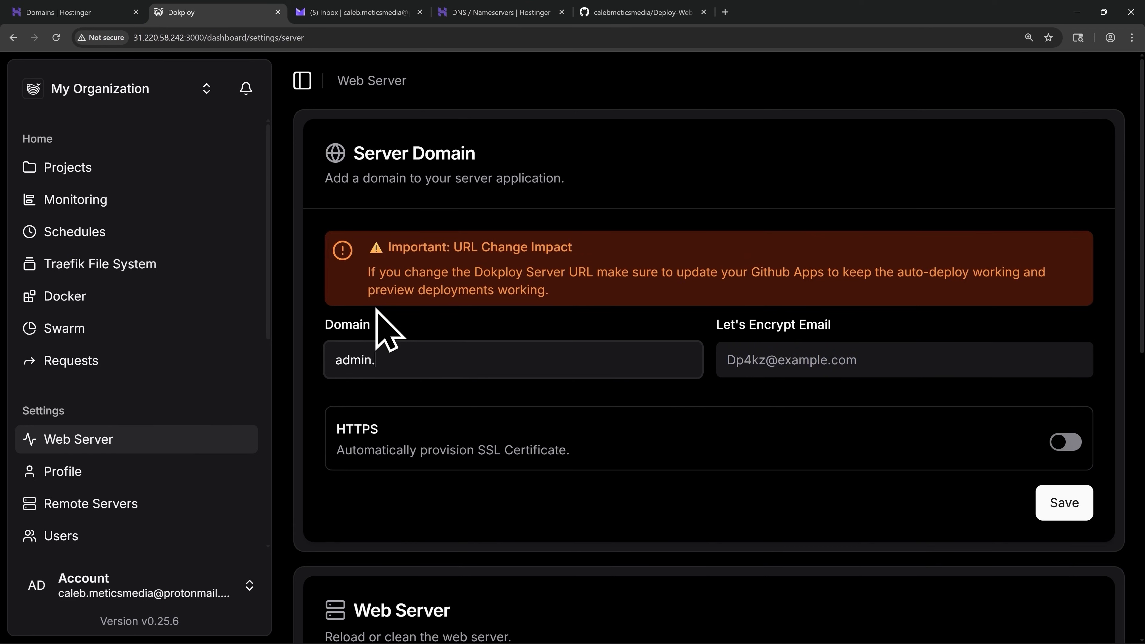
pyautogui.write('myvpsdemo.cloud')
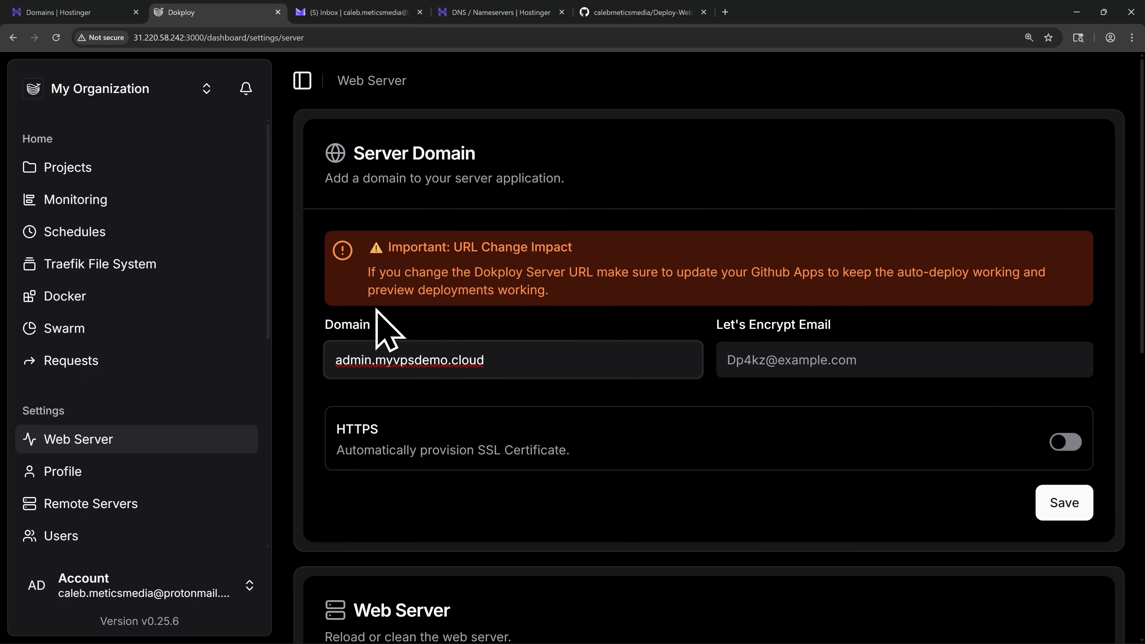
pyautogui.click(754, 360)
pyautogui.hotkey('ctrl', 'v')
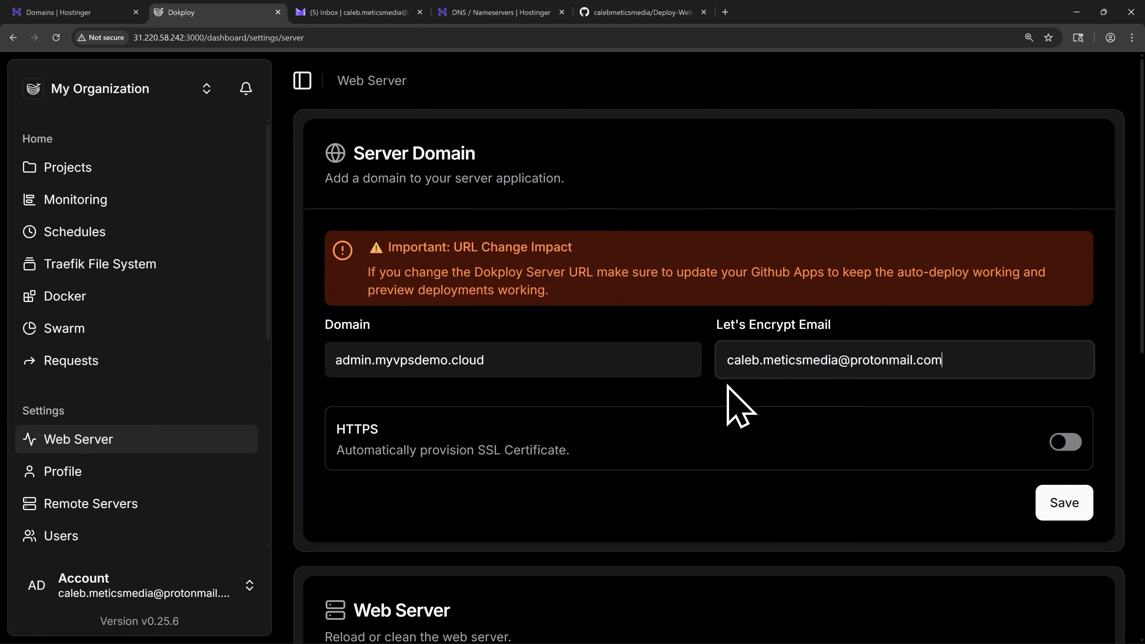
pyautogui.click(1062, 446)
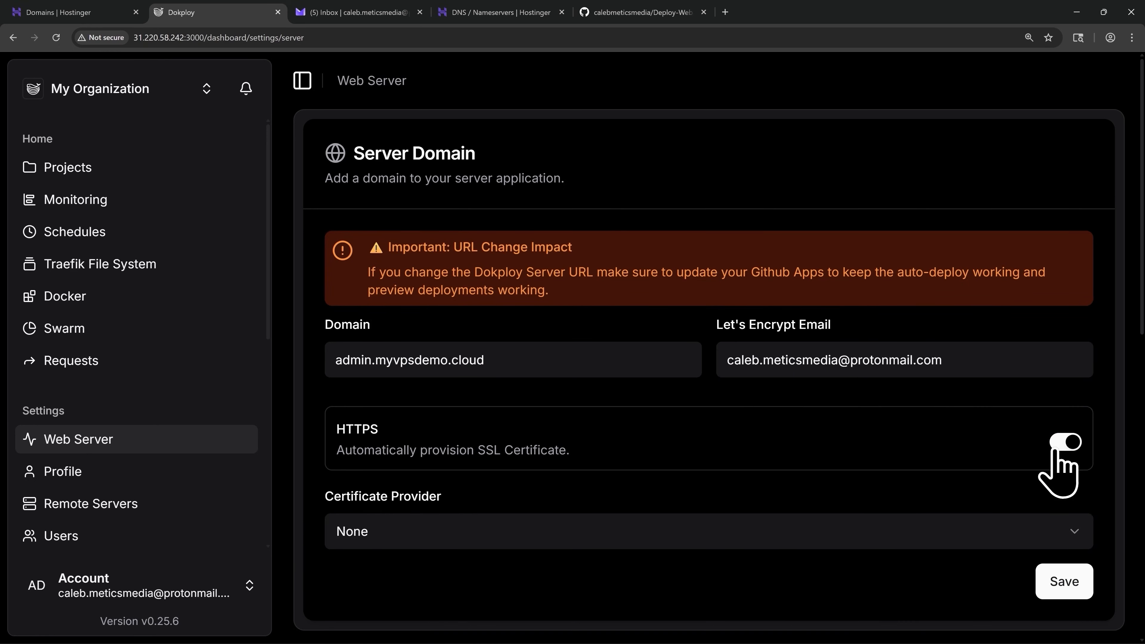
pyautogui.click(450, 531)
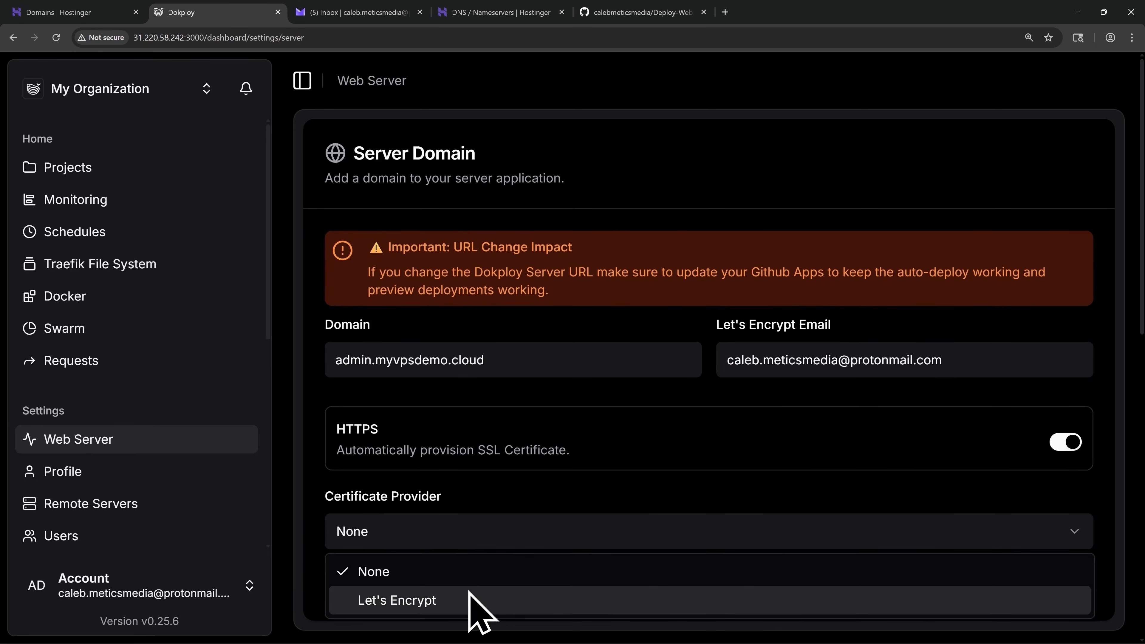
pyautogui.click(450, 601)
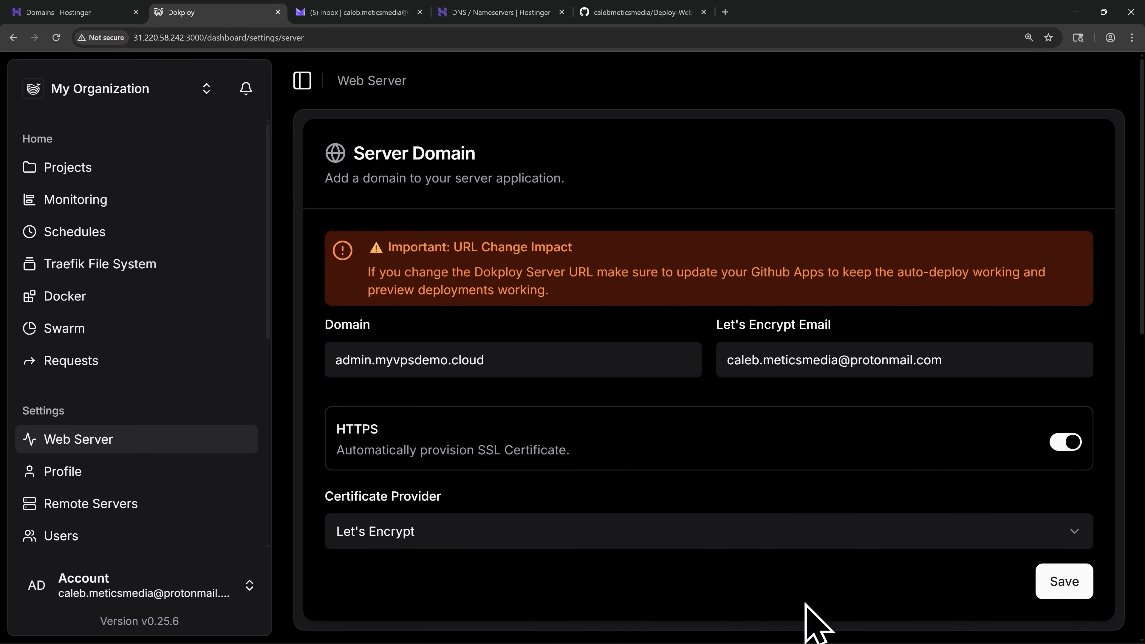
pyautogui.click(1064, 586)
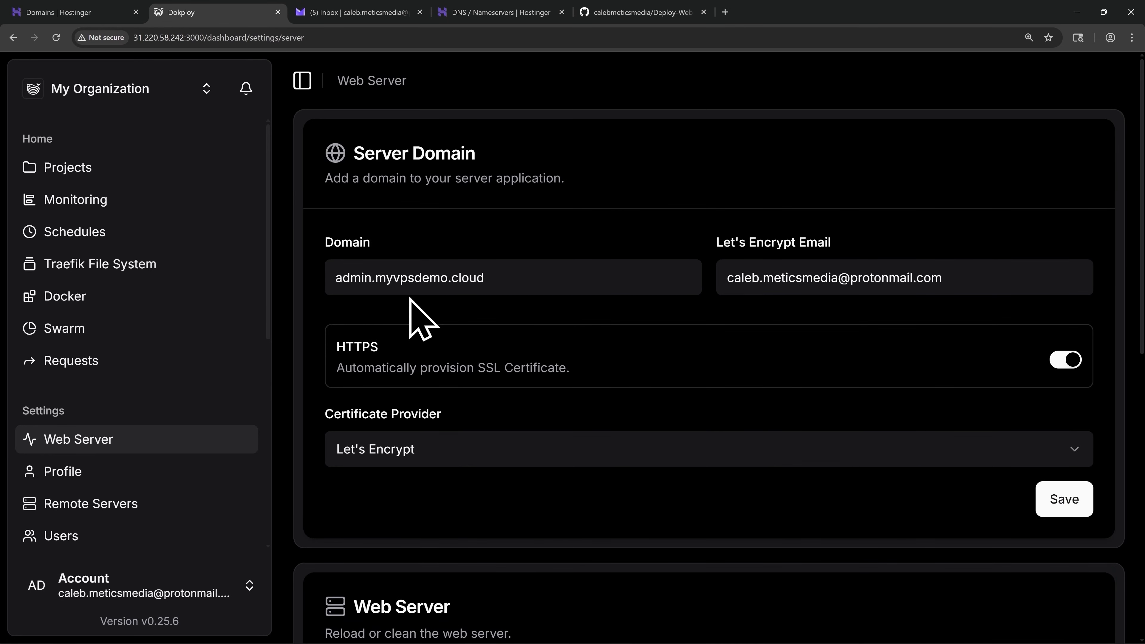
pyautogui.tripleClick(396, 276)
pyautogui.hotkey('ctrl', 'c')
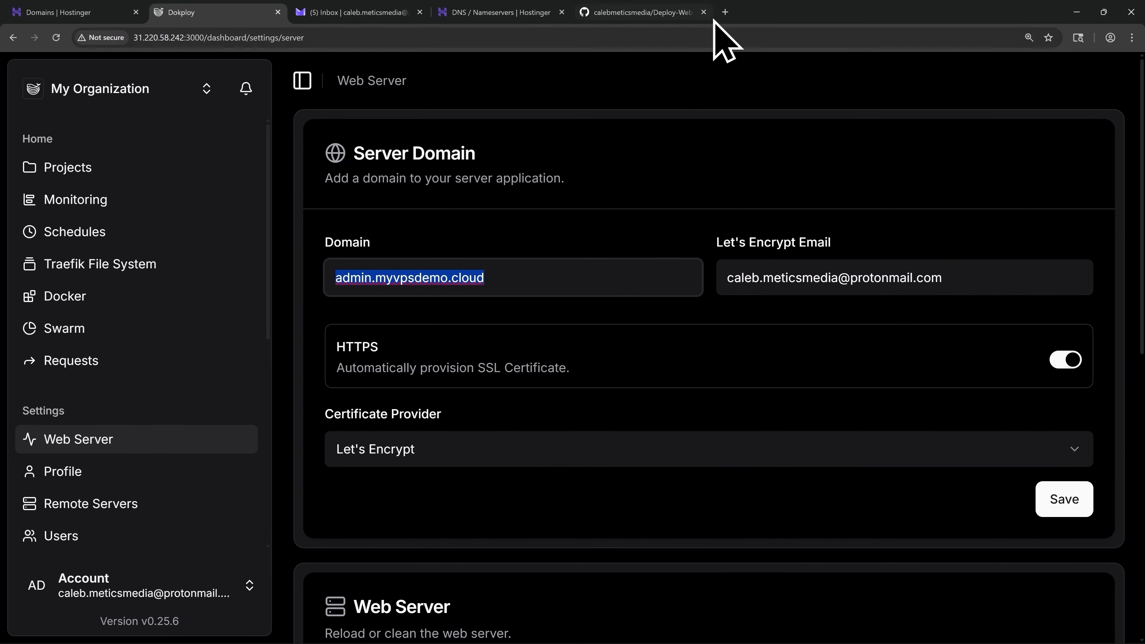
# - Load admin.myvpsdemo.cloud in a new tab and check the padlock for a secure connection
pyautogui.click(725, 11)
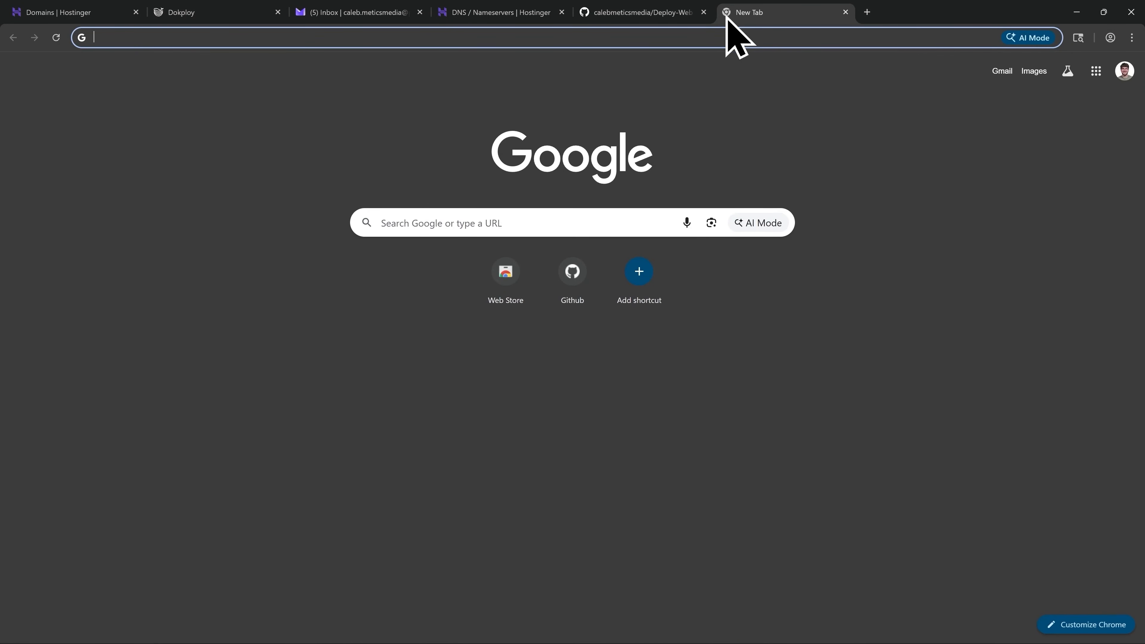
pyautogui.hotkey('ctrl', 'v')
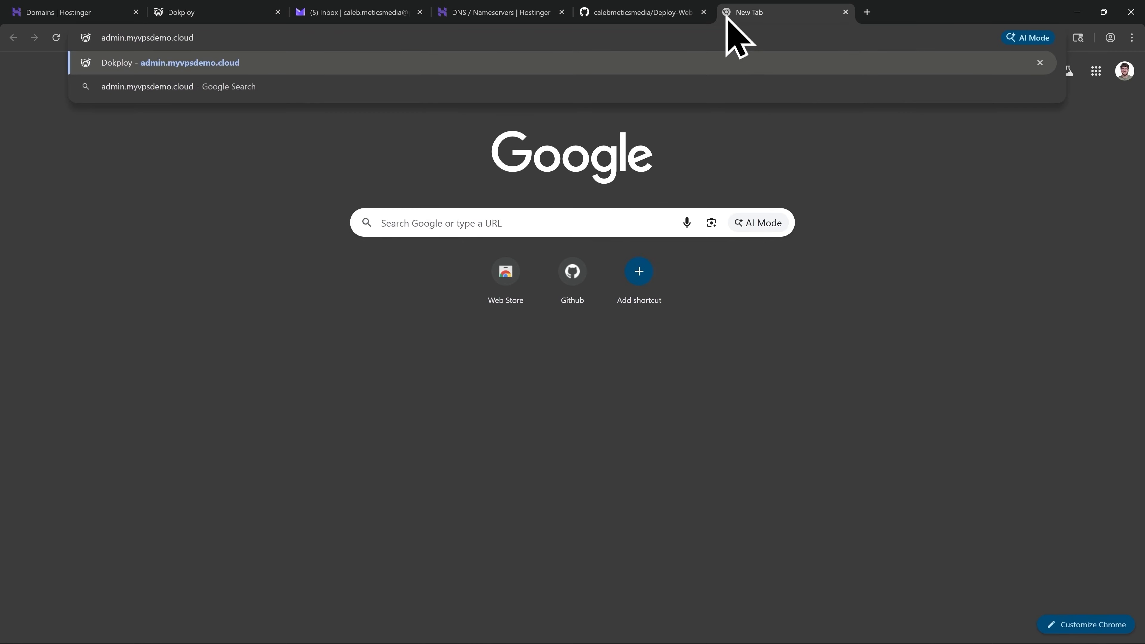
pyautogui.press('Return')
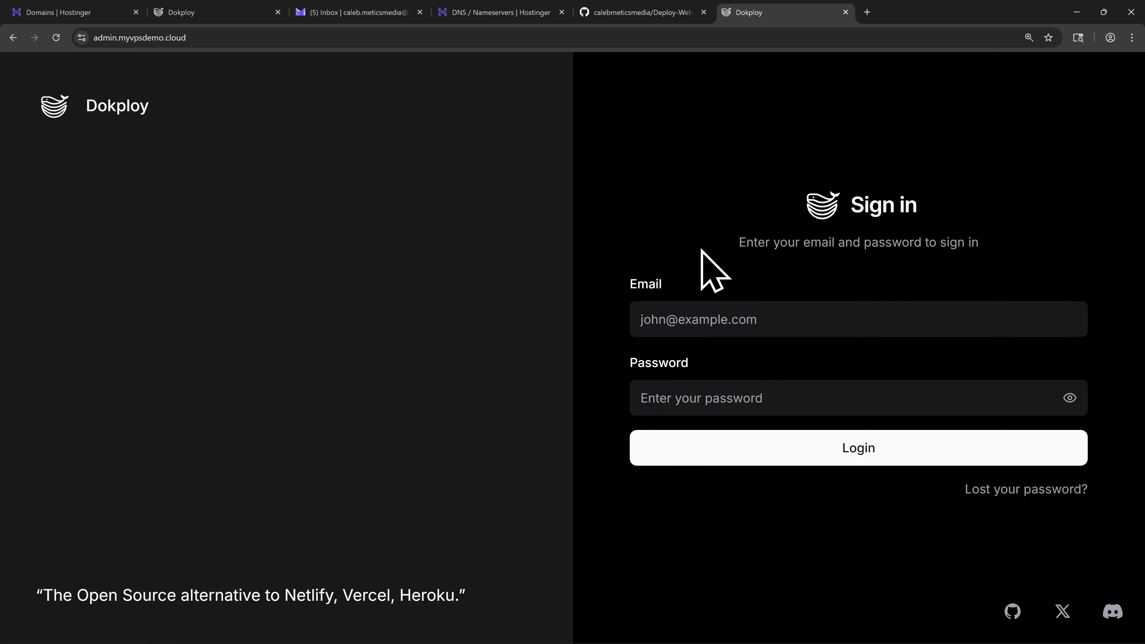
pyautogui.click(82, 38)
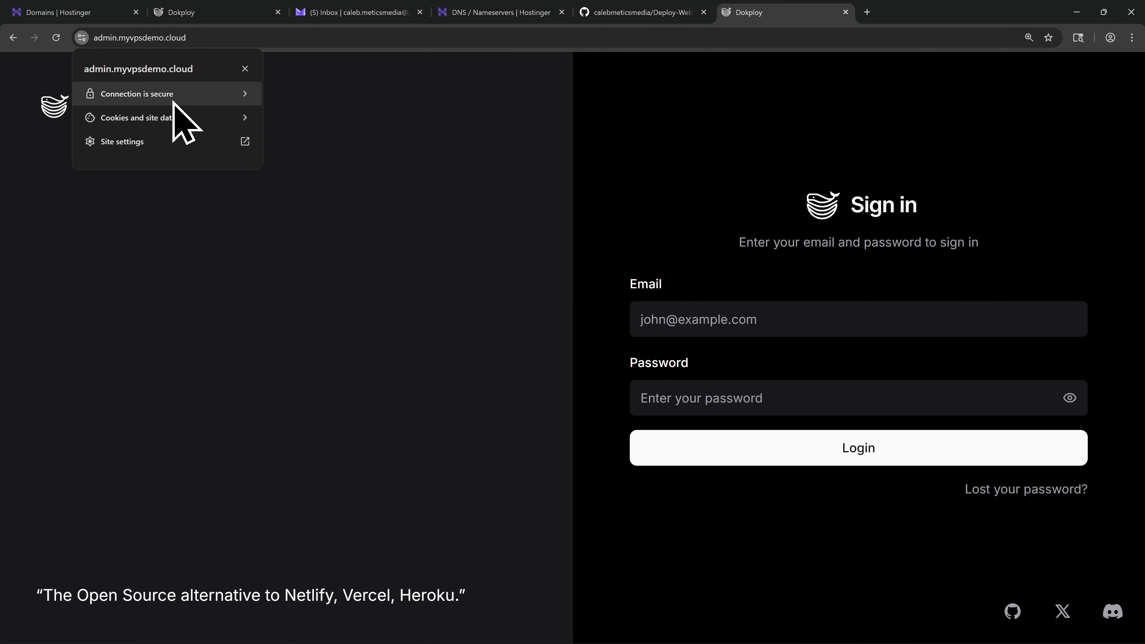
pyautogui.click(244, 68)
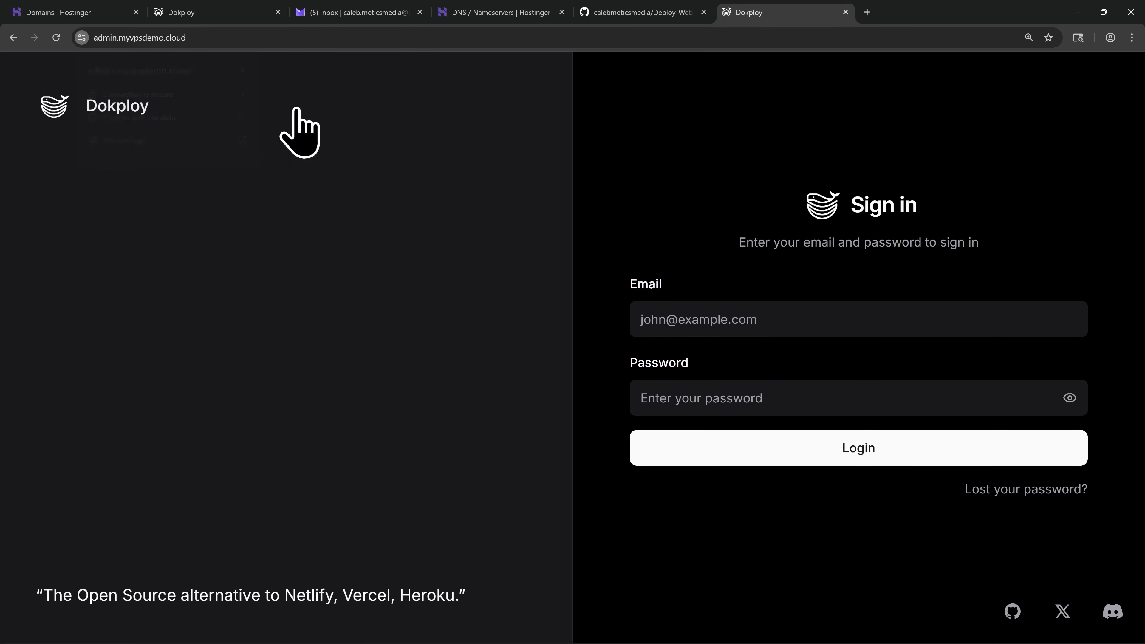
# - Sign in to Dokploy with the saved credentials to reach the empty Projects dashboard
pyautogui.click(682, 316)
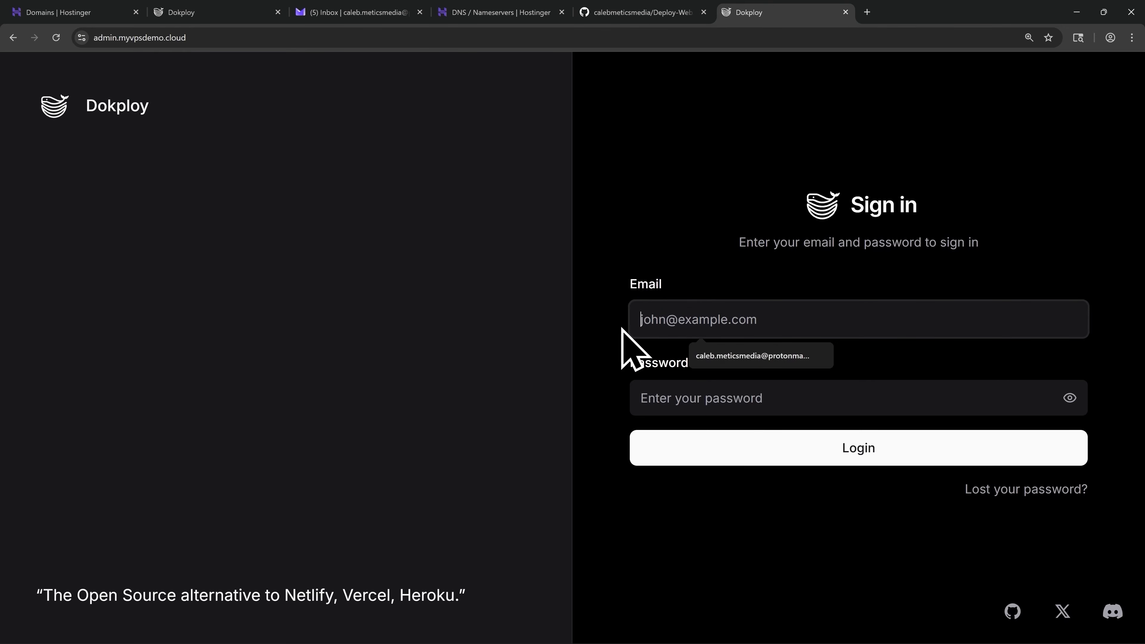
pyautogui.press('Down')
pyautogui.press('Return')
pyautogui.press('Return')
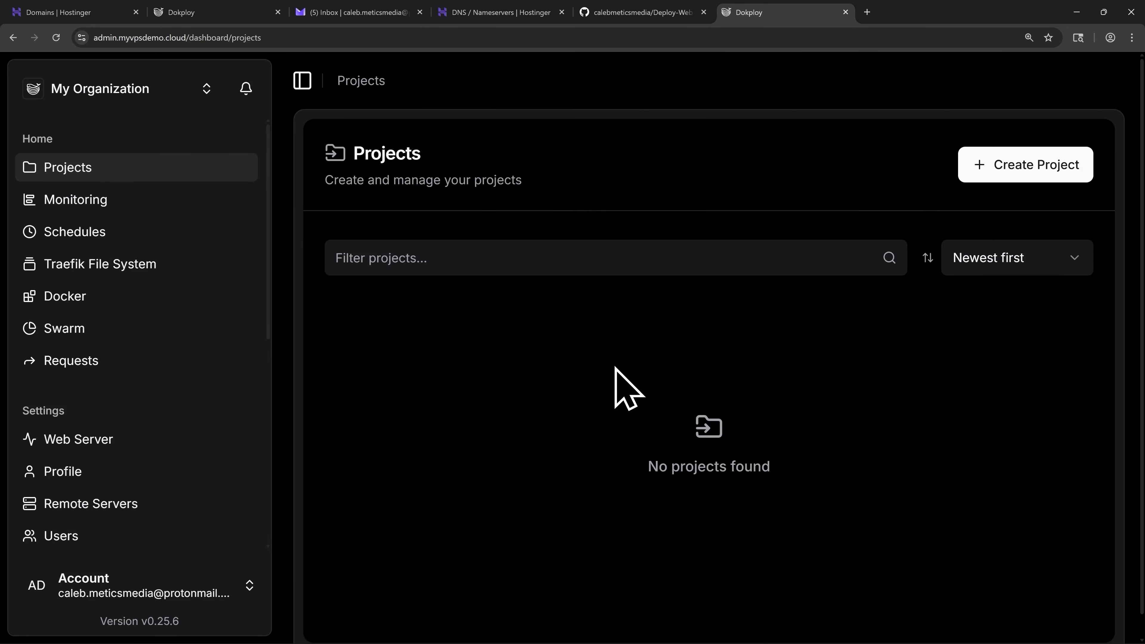